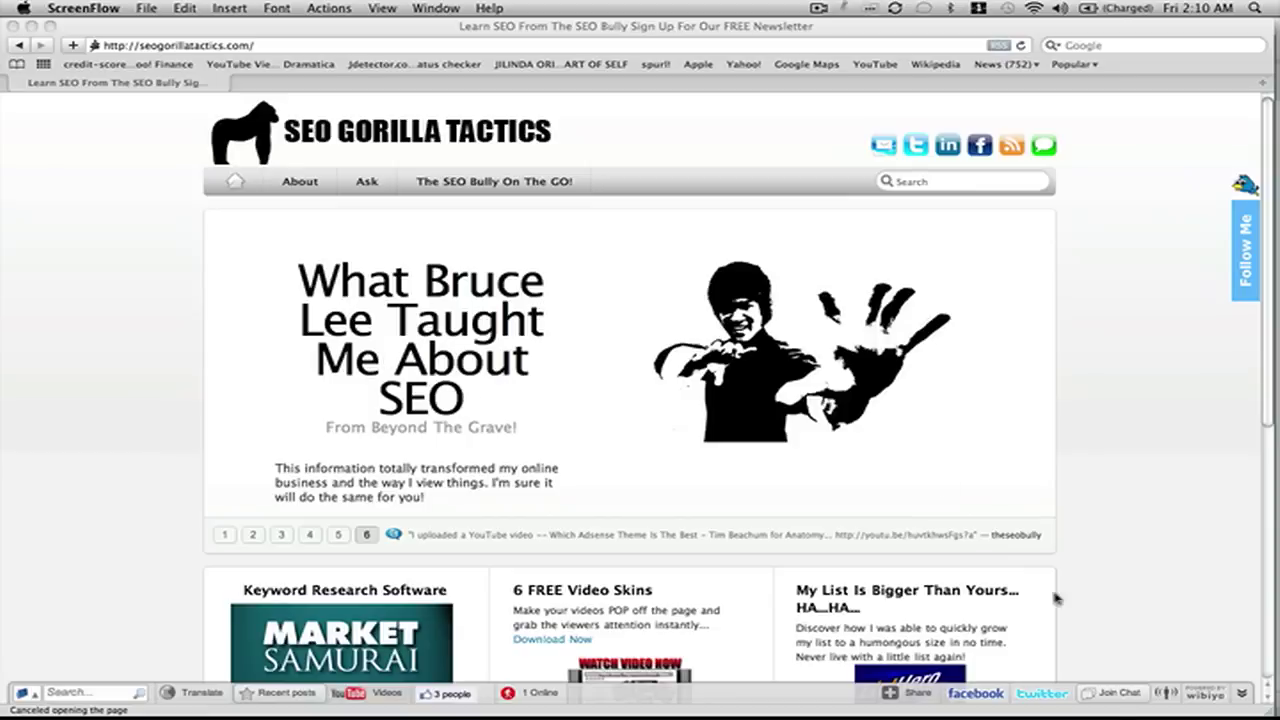
In Cyberduck, open the server's /public_html/wp-content/plugins folder.
mouse_move(1197, 698)
left_click(1140, 648)
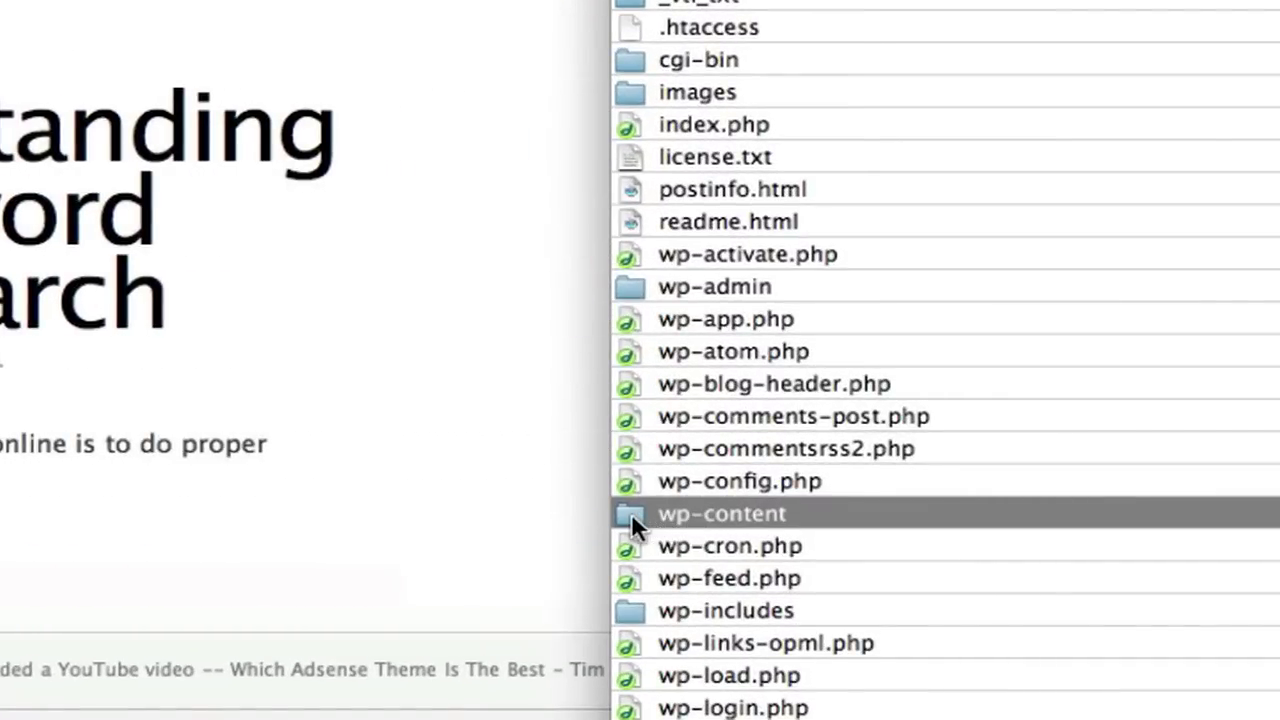
double_click(631, 513)
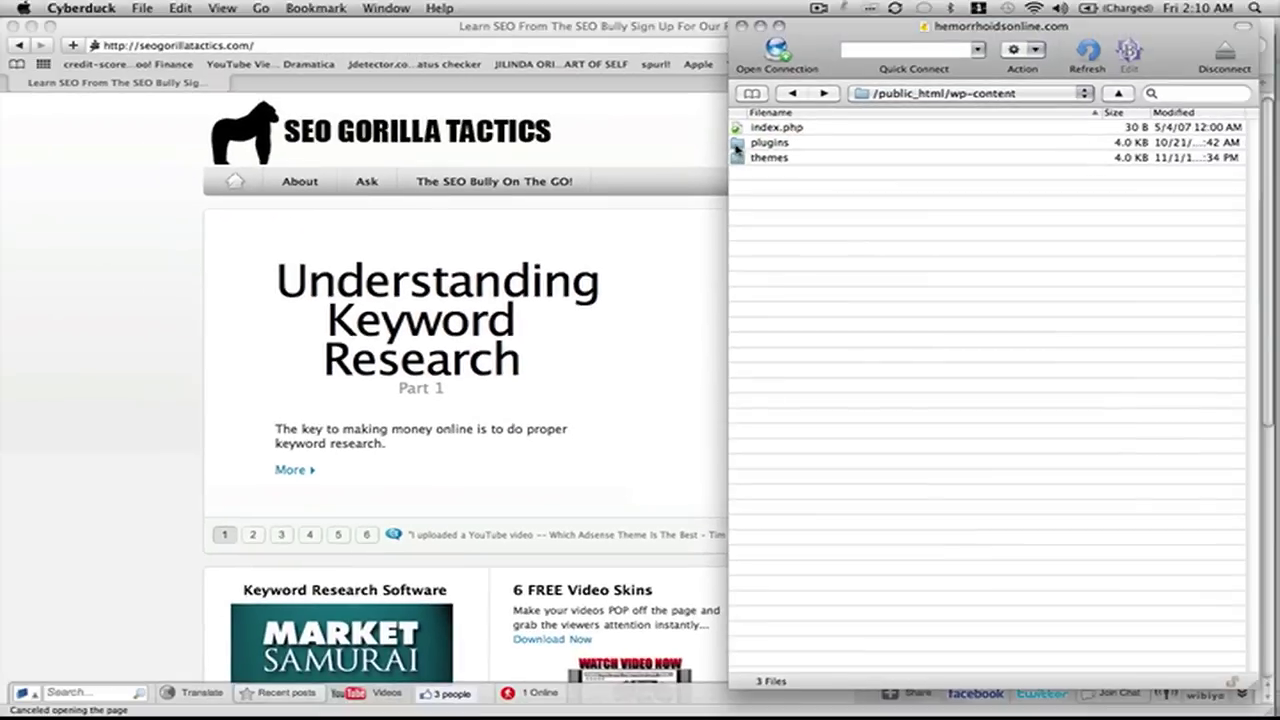
left_click(740, 146)
double_click(740, 147)
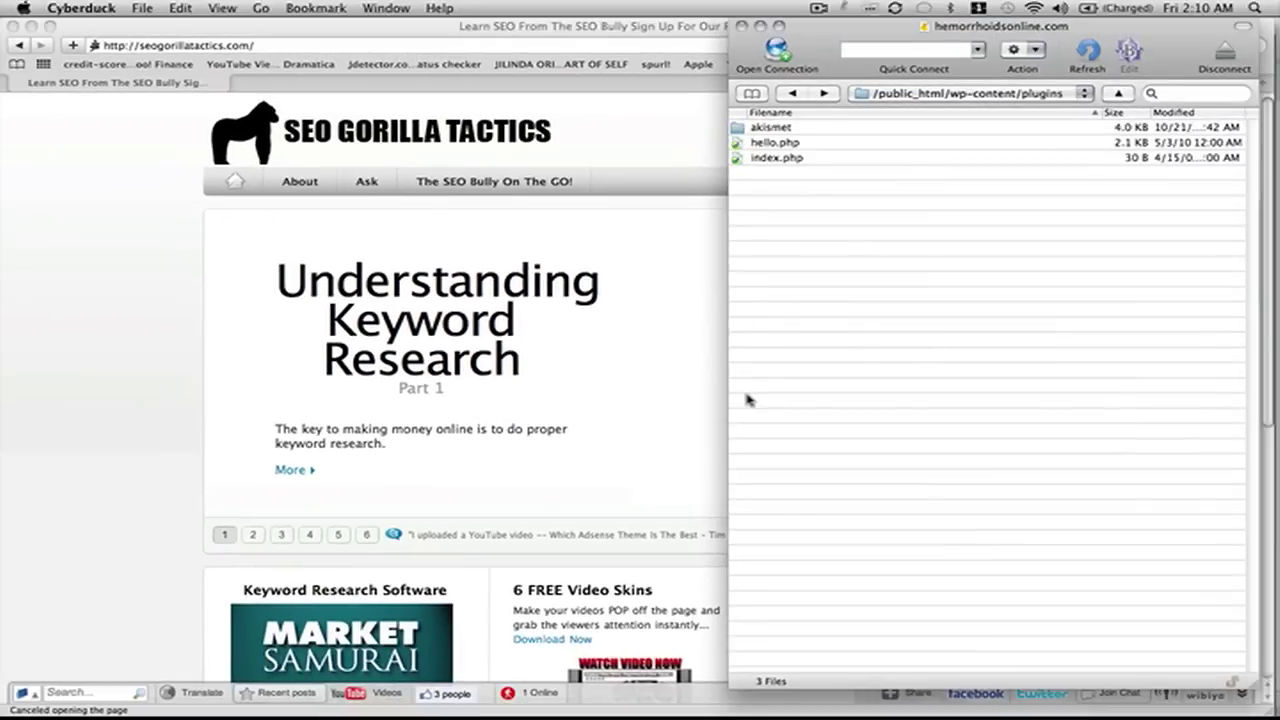
Copy the local google-analytics-for-wordpress folder from Finder into the server's plugins folder.
mouse_move(43, 675)
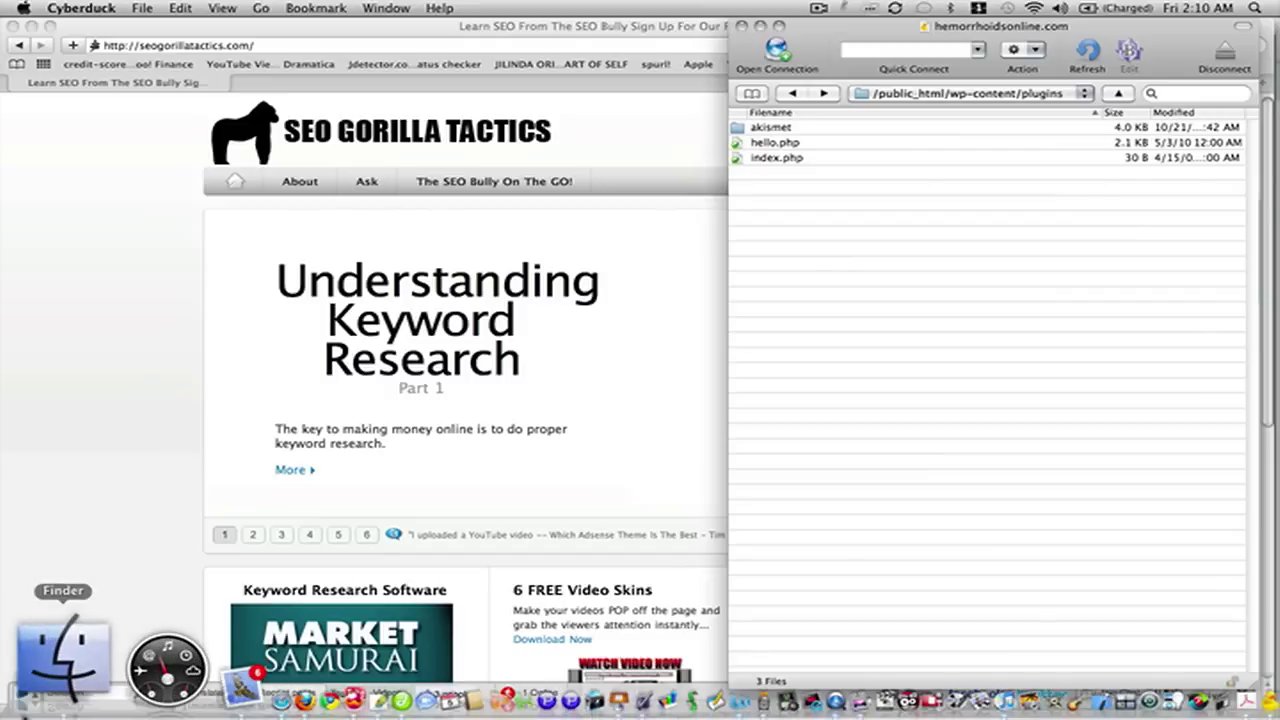
left_click(55, 660)
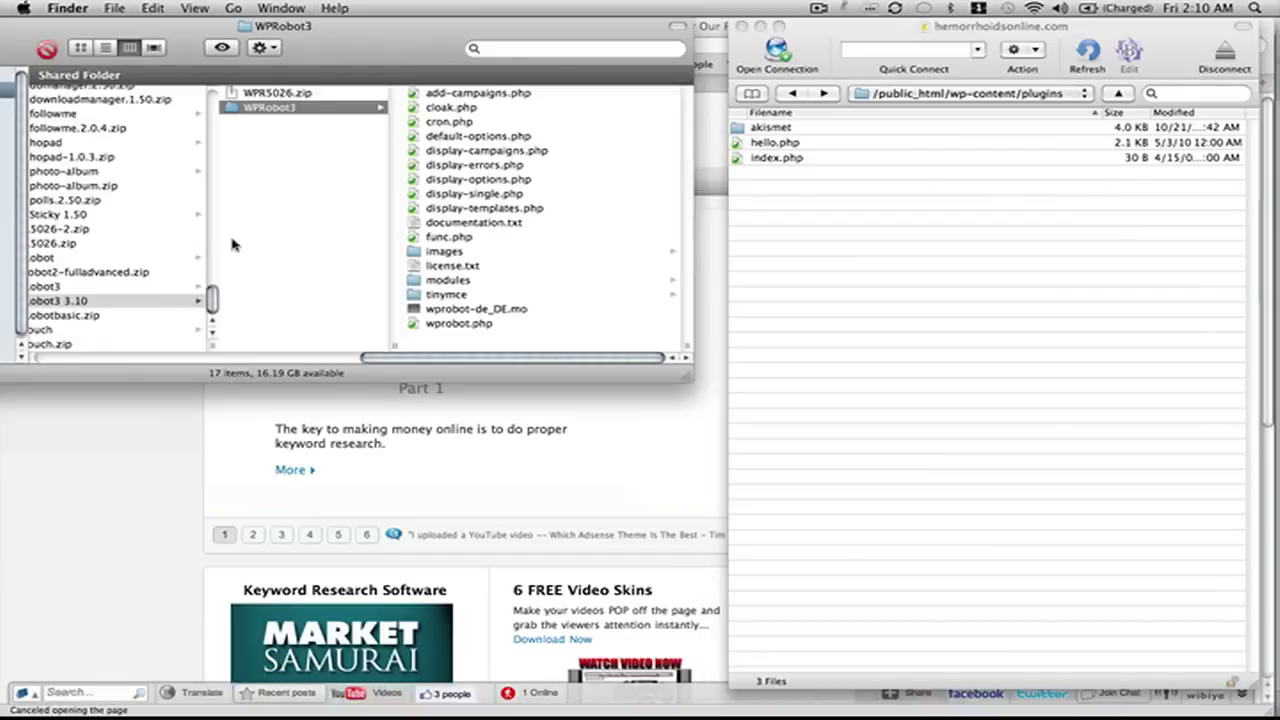
scroll(231, 243, "left", 5)
scroll(231, 243, "right", 3)
scroll(233, 242, "up", 10)
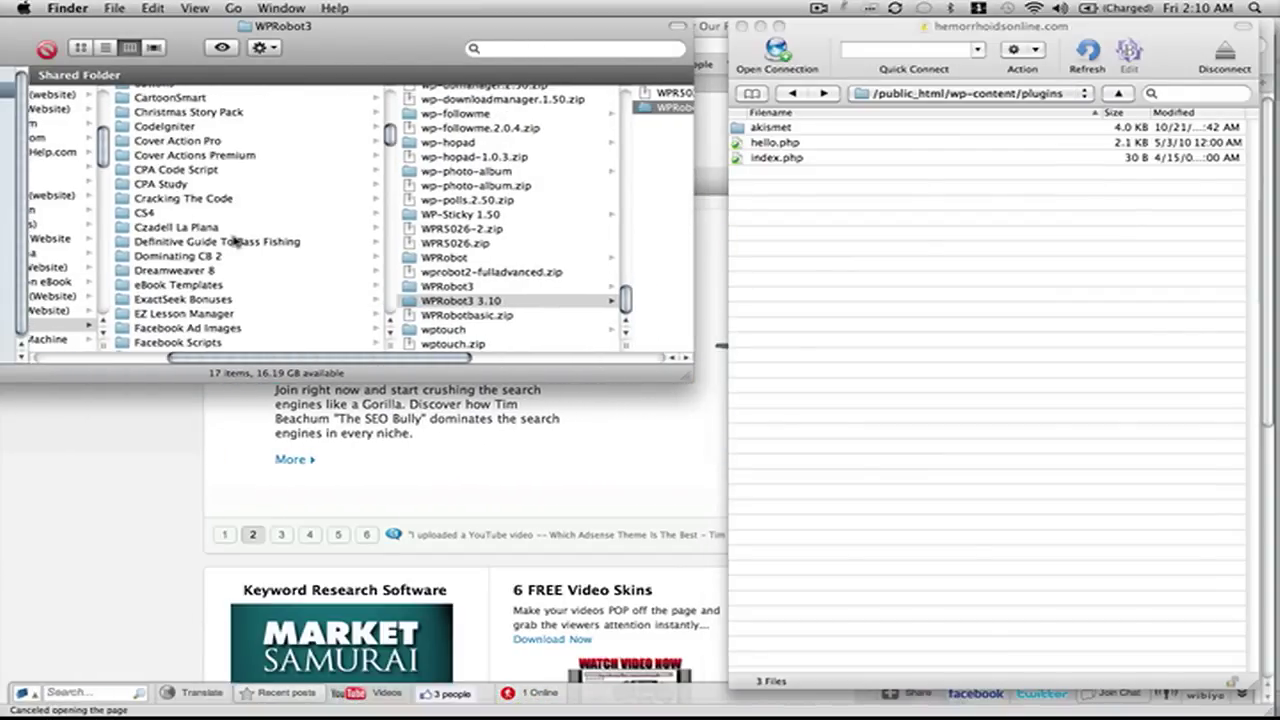
scroll(233, 242, "left", 3)
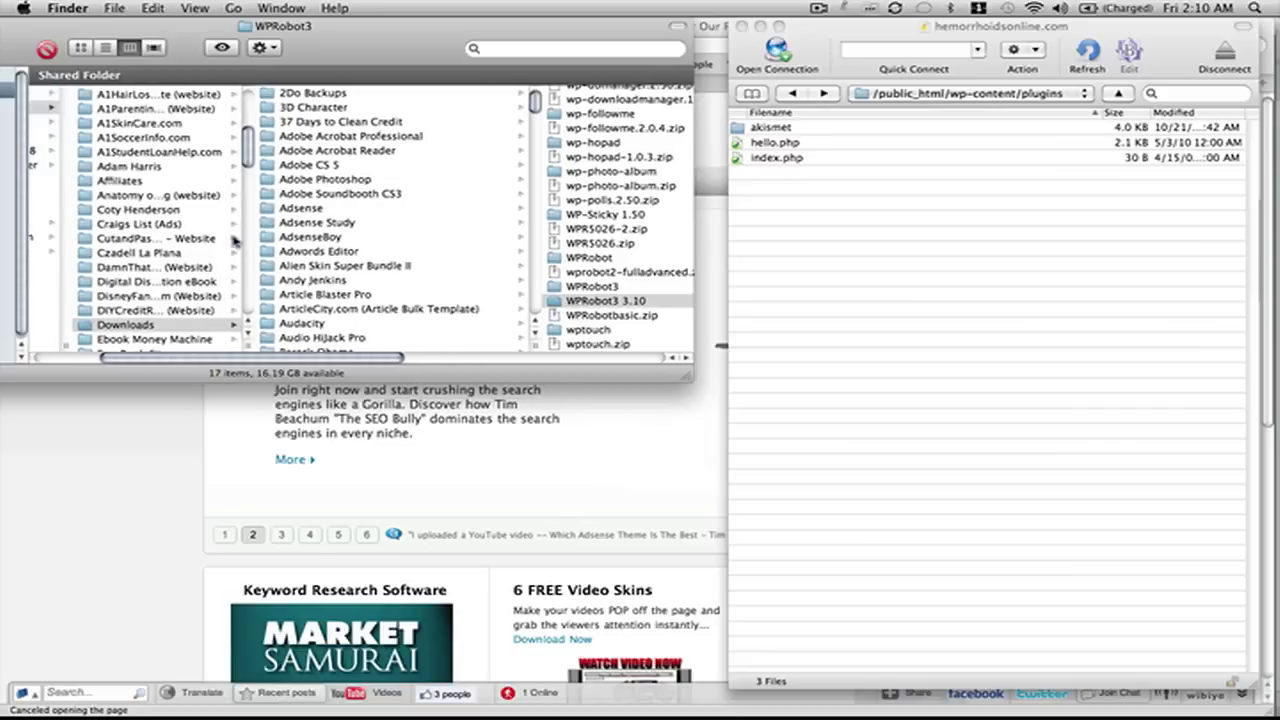
scroll(233, 242, "right", 8)
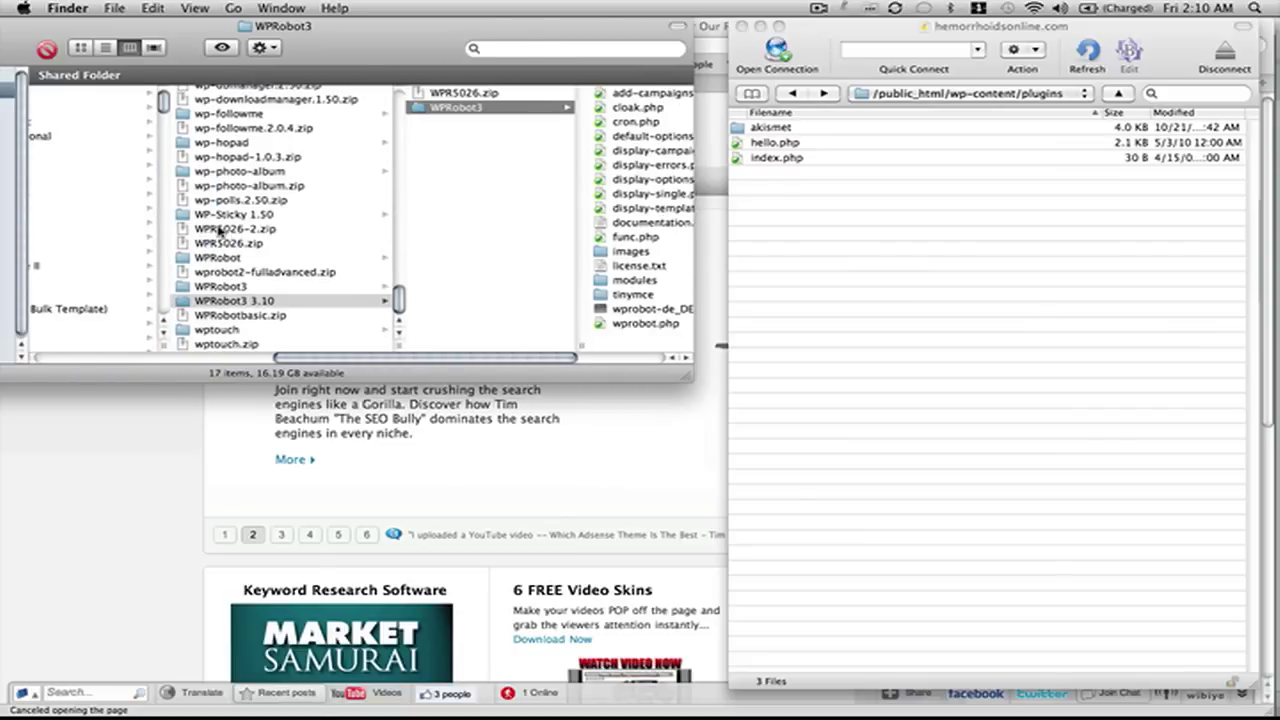
scroll(219, 230, "up", 10)
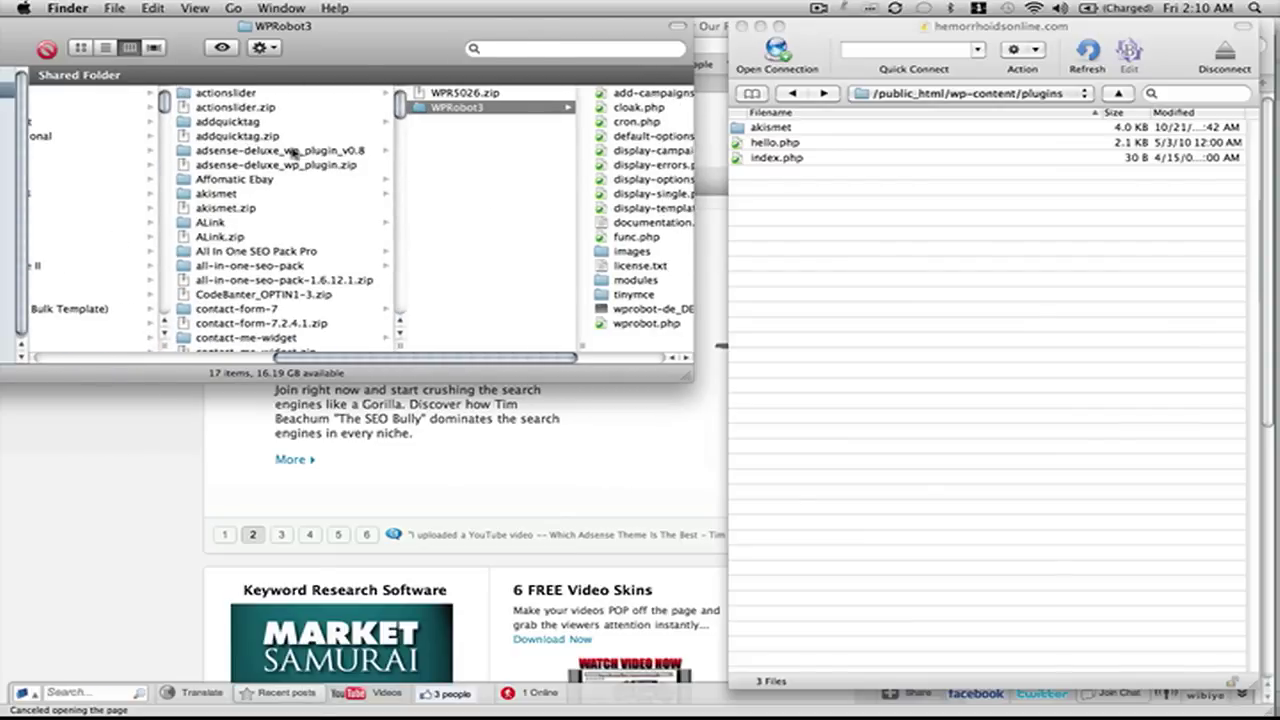
scroll(238, 155, "down", 10)
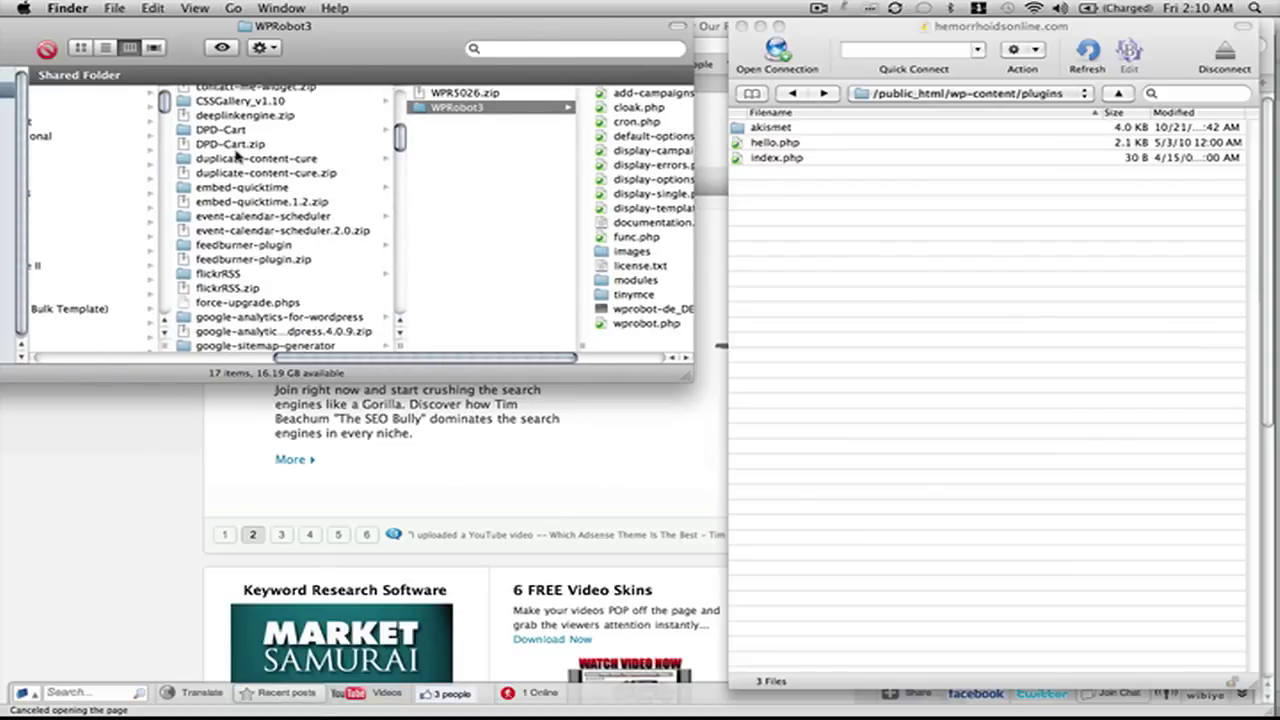
scroll(238, 155, "down", 5)
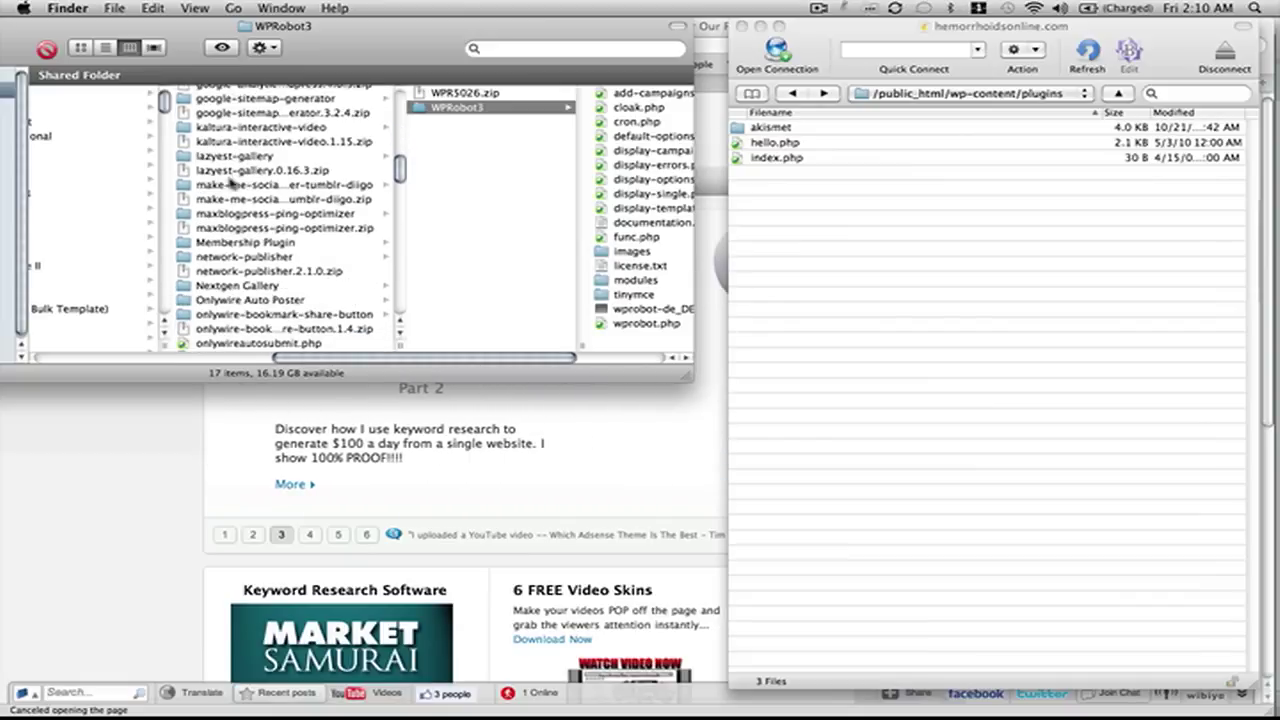
scroll(222, 190, "up", 1)
scroll(222, 190, "up", 3)
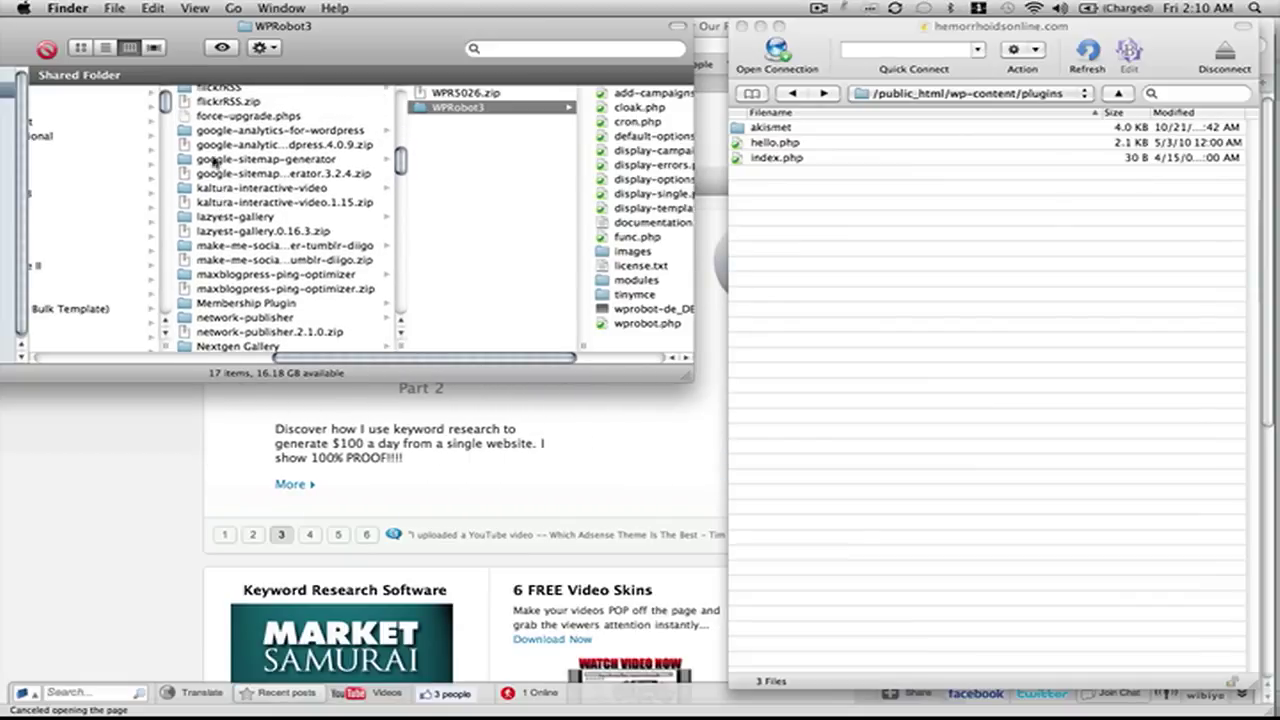
left_click(190, 135)
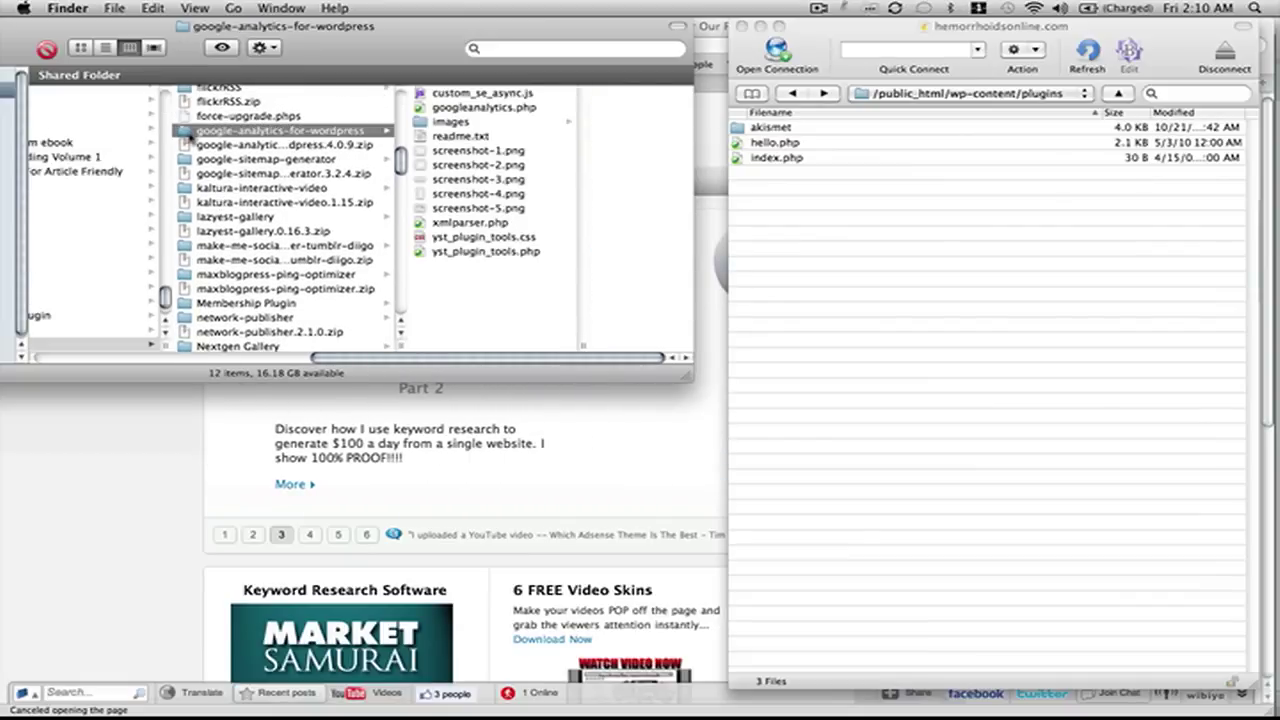
left_click_drag(186, 133, 838, 277)
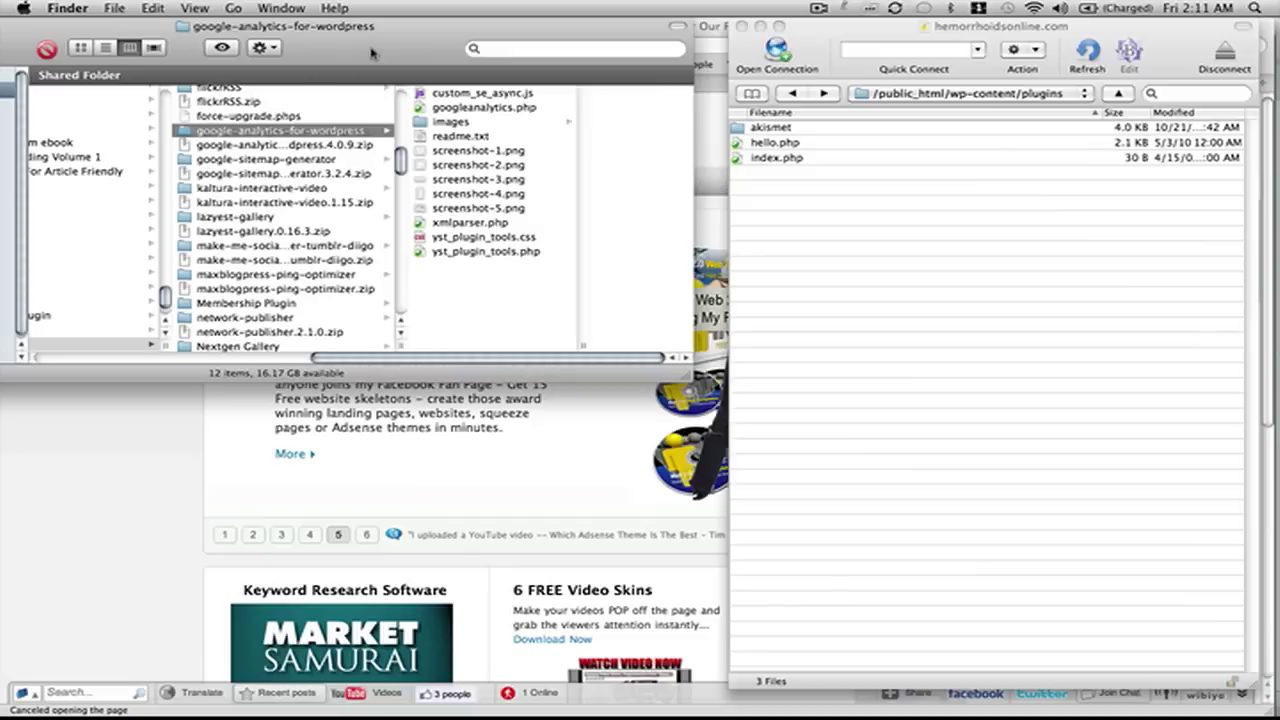
Upload the google-sitemap-generator and pretty-link folders into the server's plugins folder.
left_click_drag(371, 53, 392, 161)
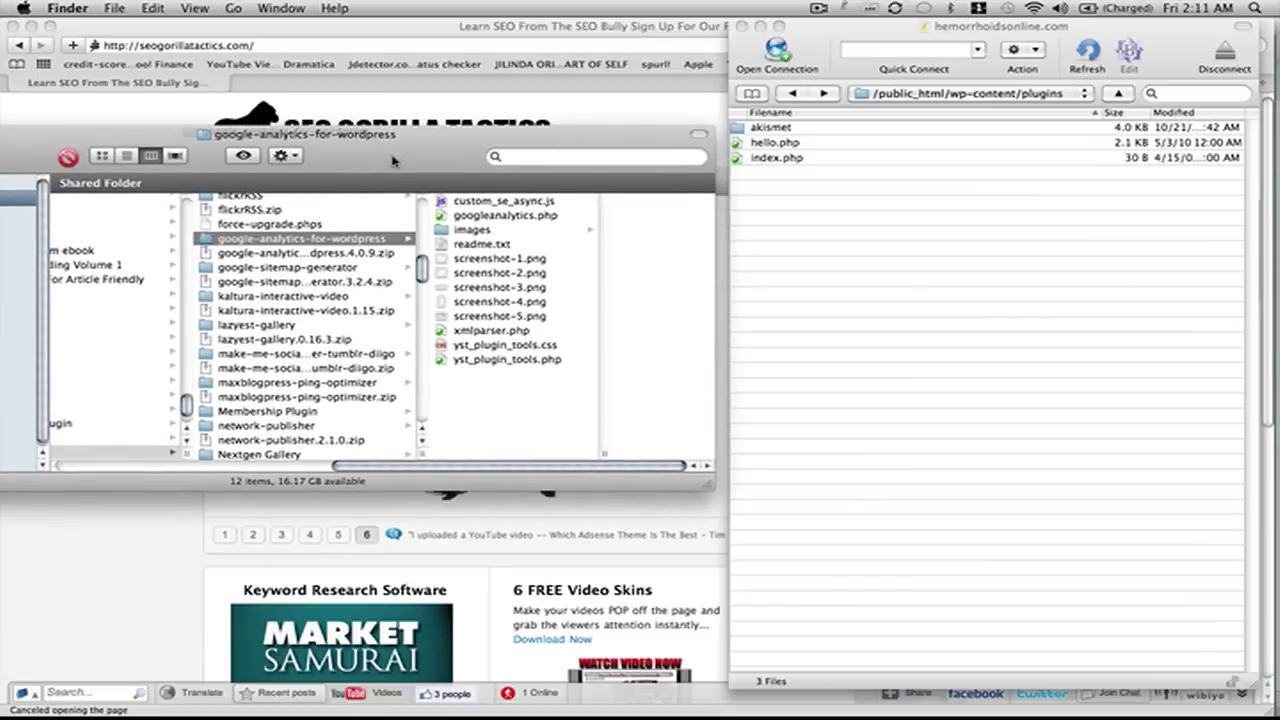
left_click(206, 268)
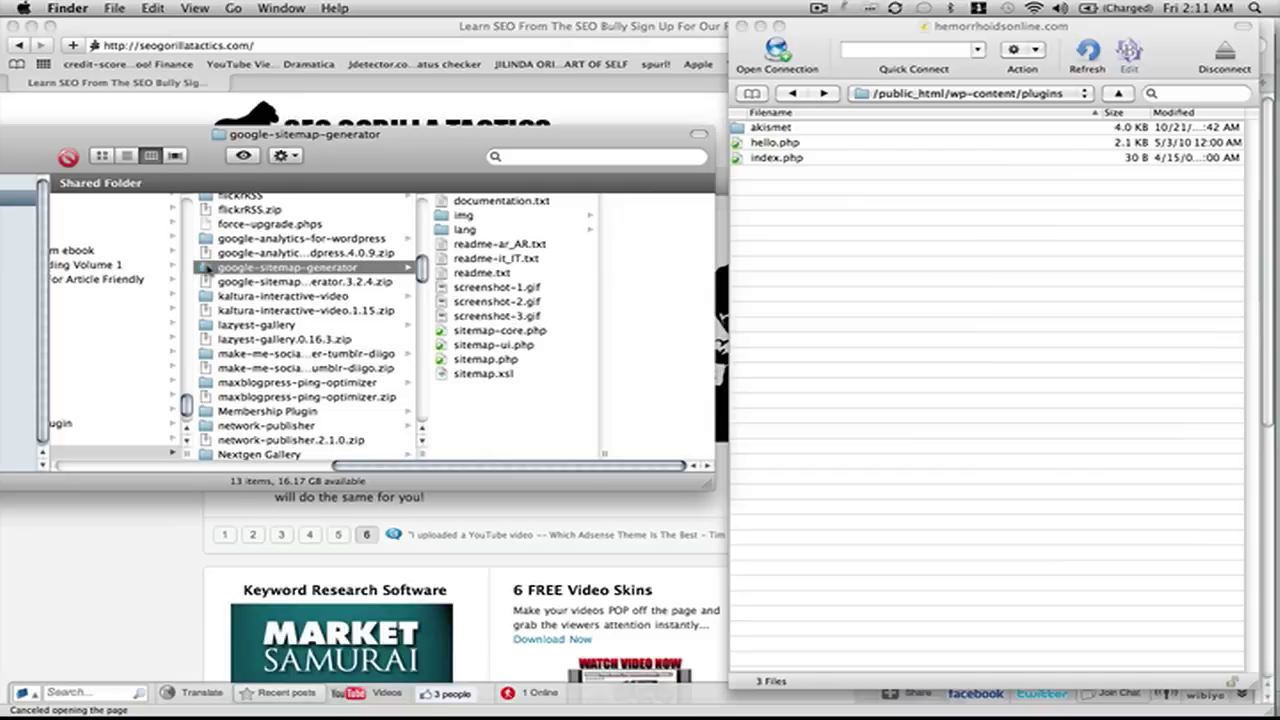
left_click_drag(207, 270, 898, 436)
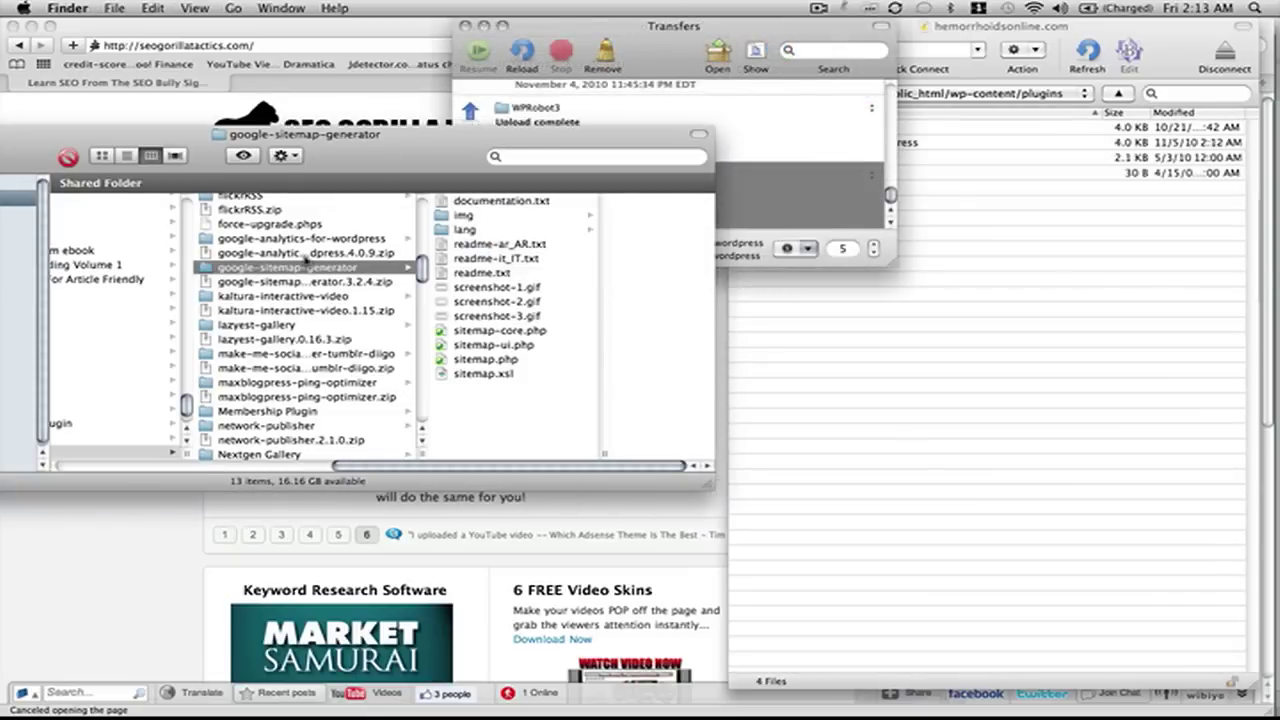
scroll(305, 258, "down", 6)
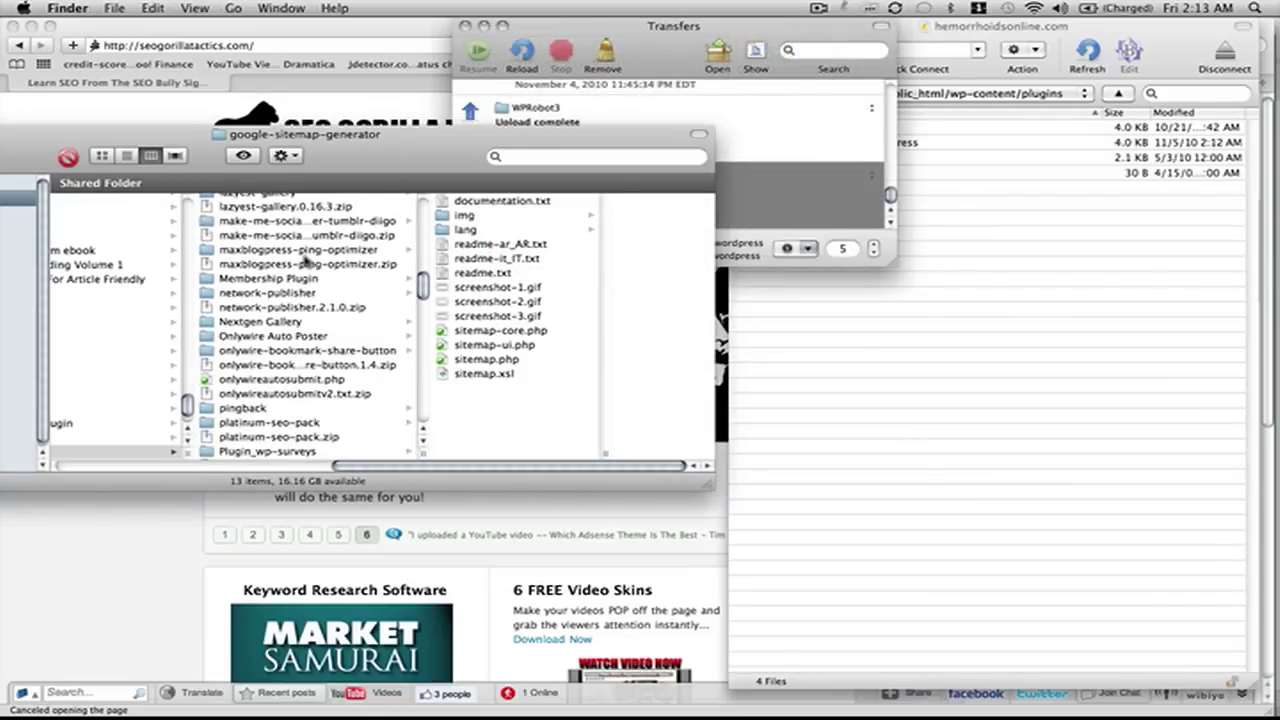
scroll(305, 258, "down", 5)
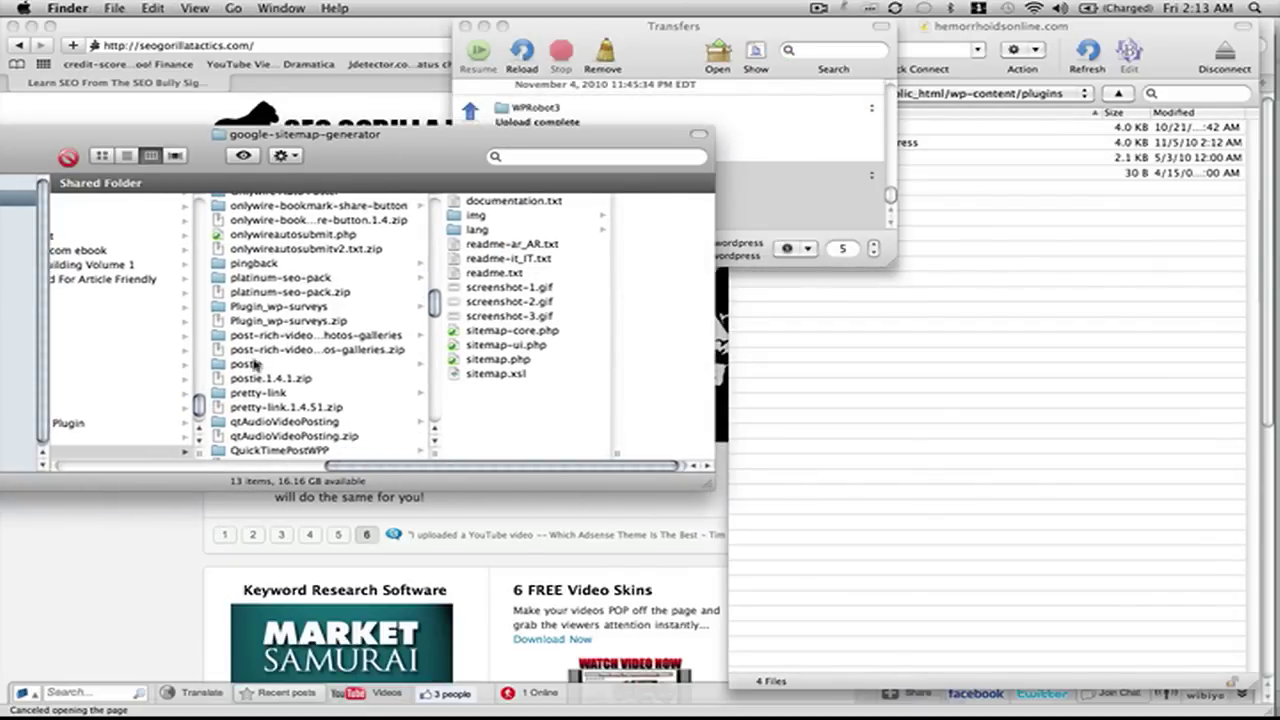
left_click(217, 396)
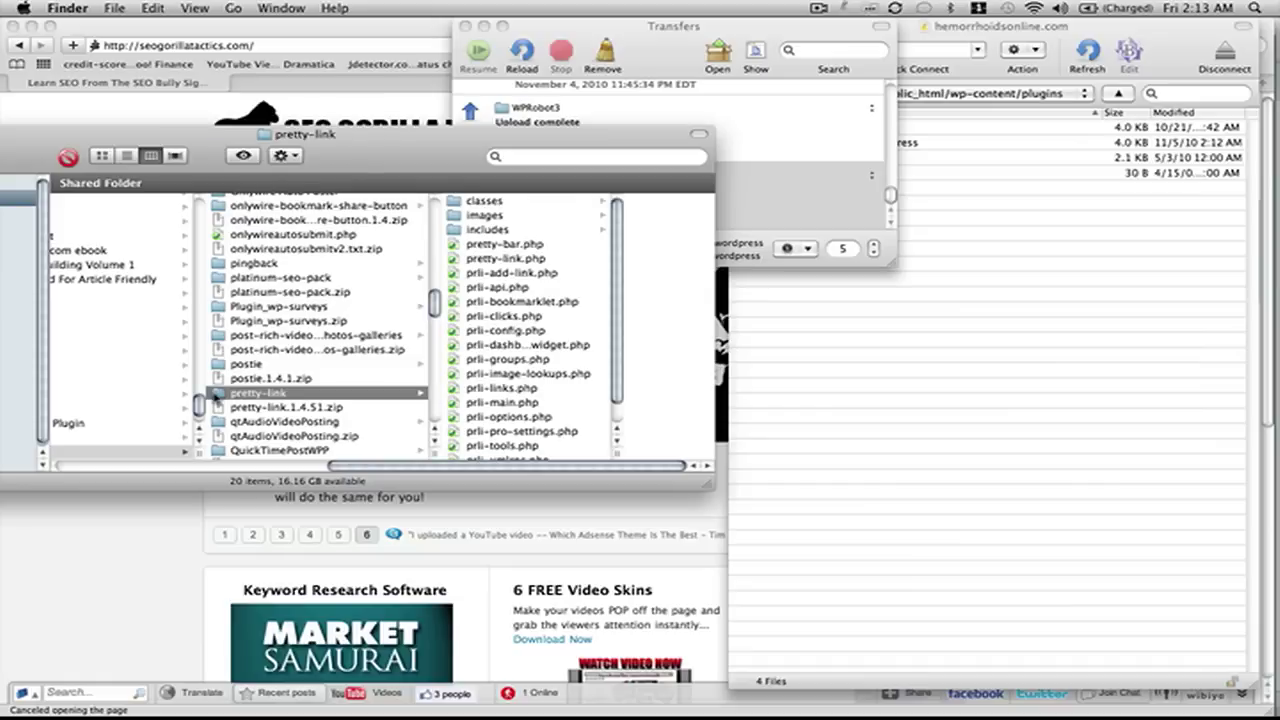
left_click_drag(221, 396, 908, 403)
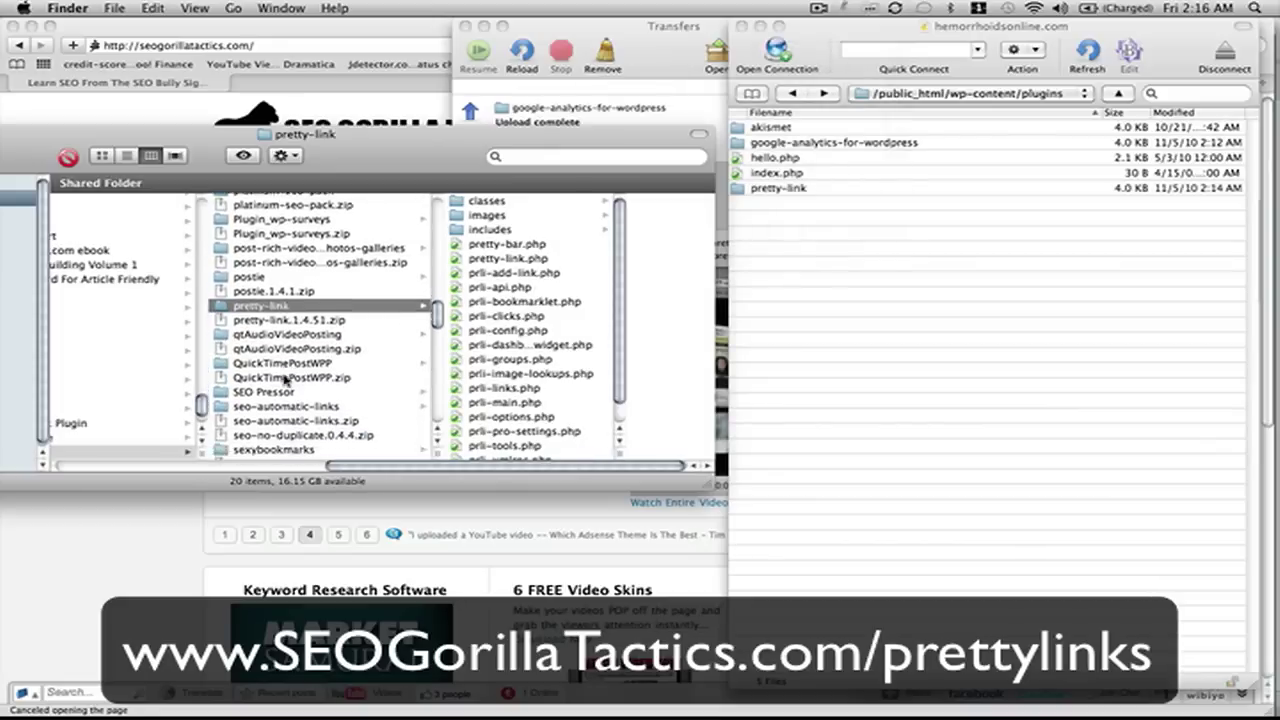
Upload the inner seo-pressor folder from SEO Pressor into the server's plugins folder.
scroll(285, 380, "down", 3)
left_click(240, 320)
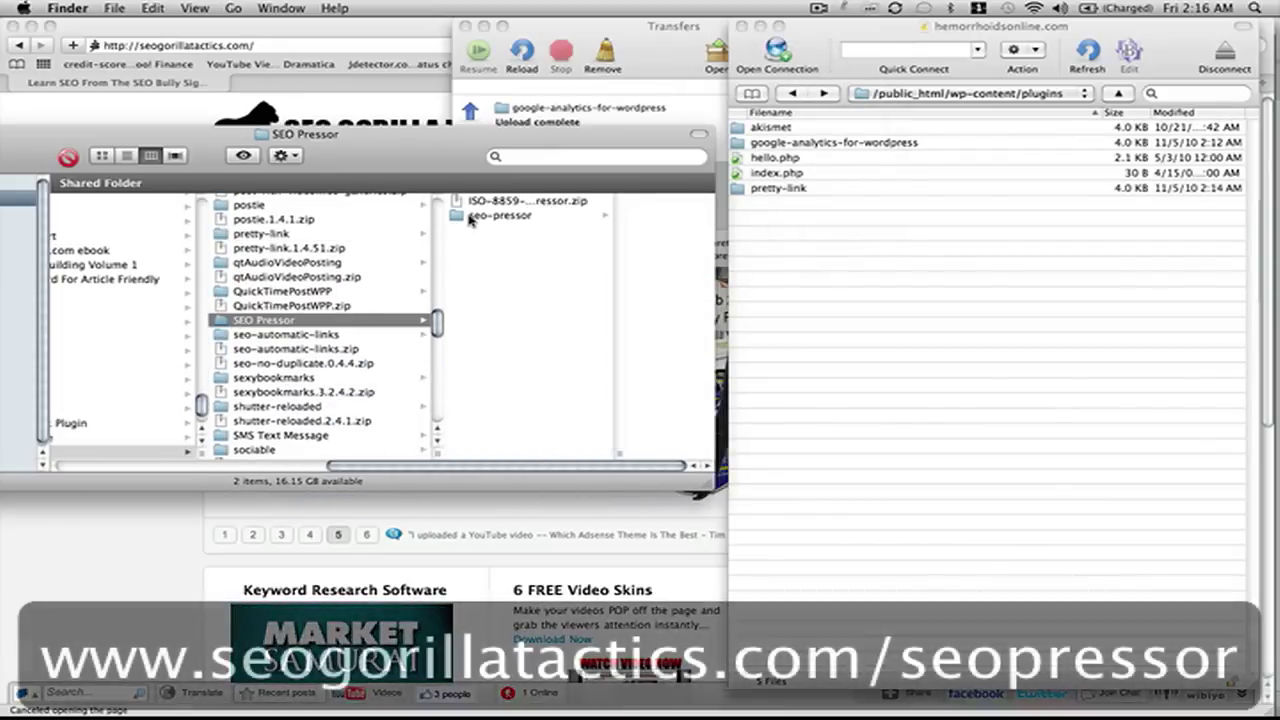
scroll(470, 220, "right", 3)
left_click(272, 220)
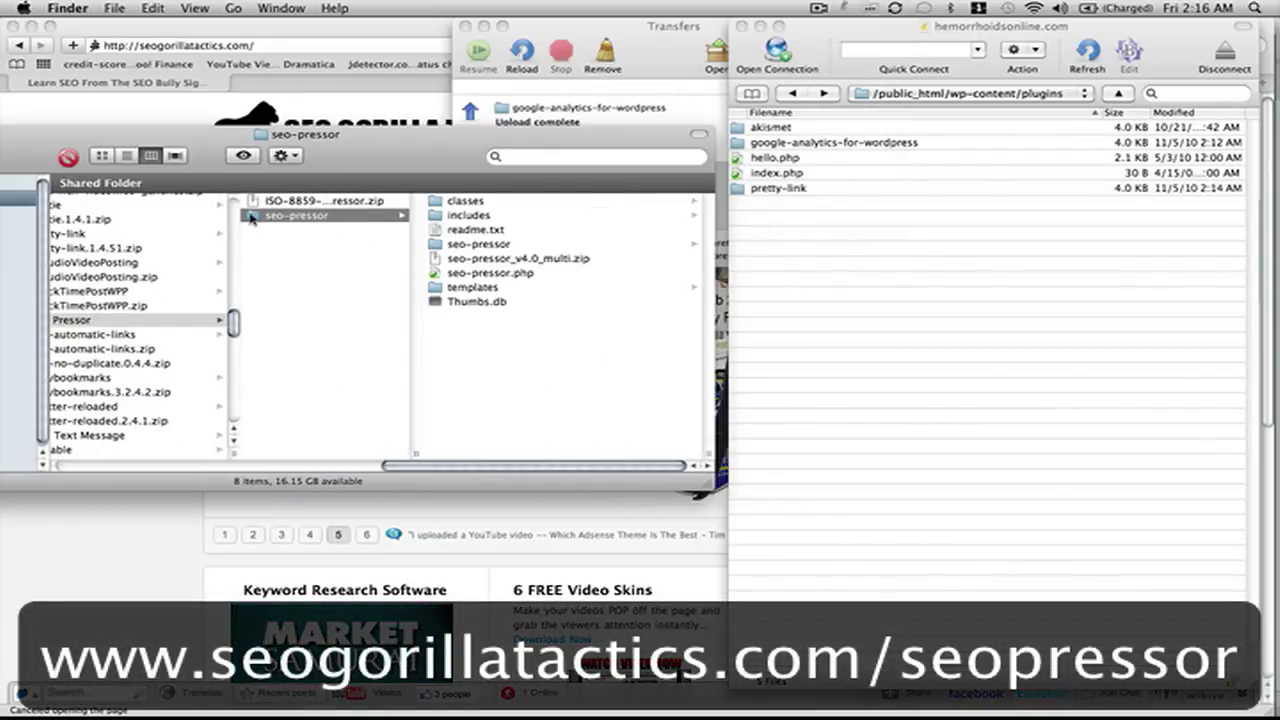
left_click_drag(252, 218, 826, 283)
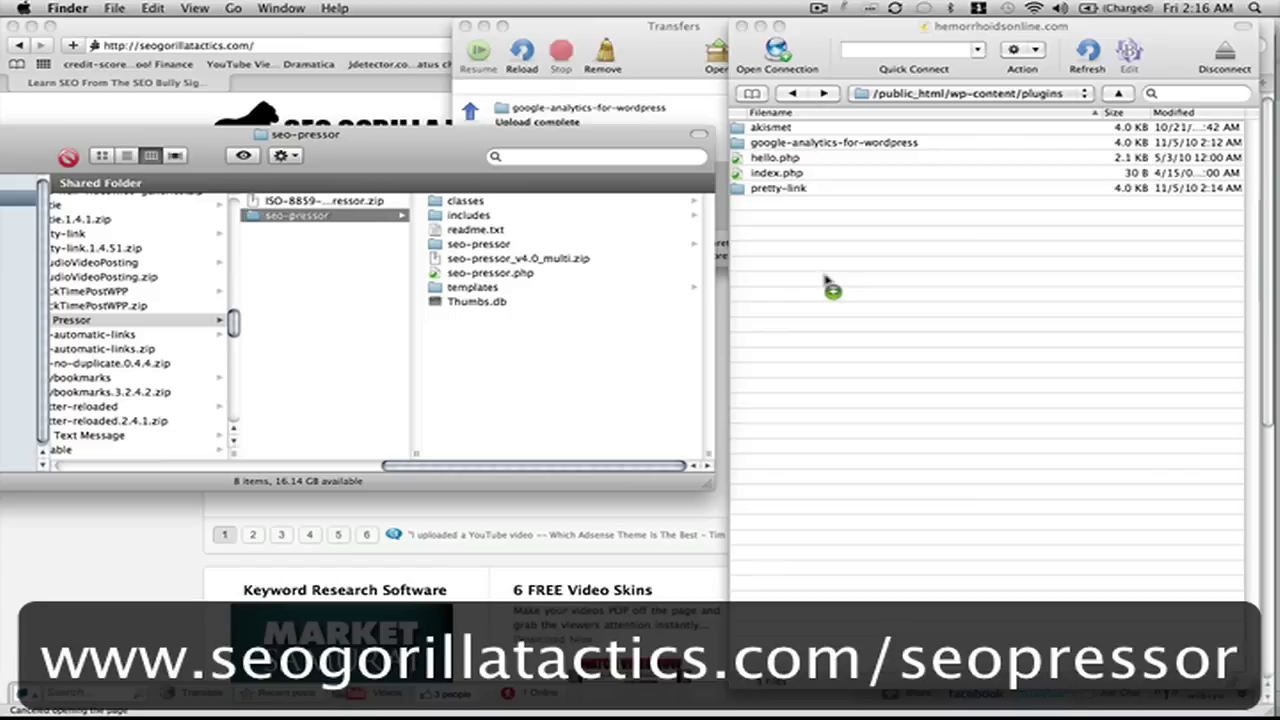
left_click_drag(826, 282, 826, 281)
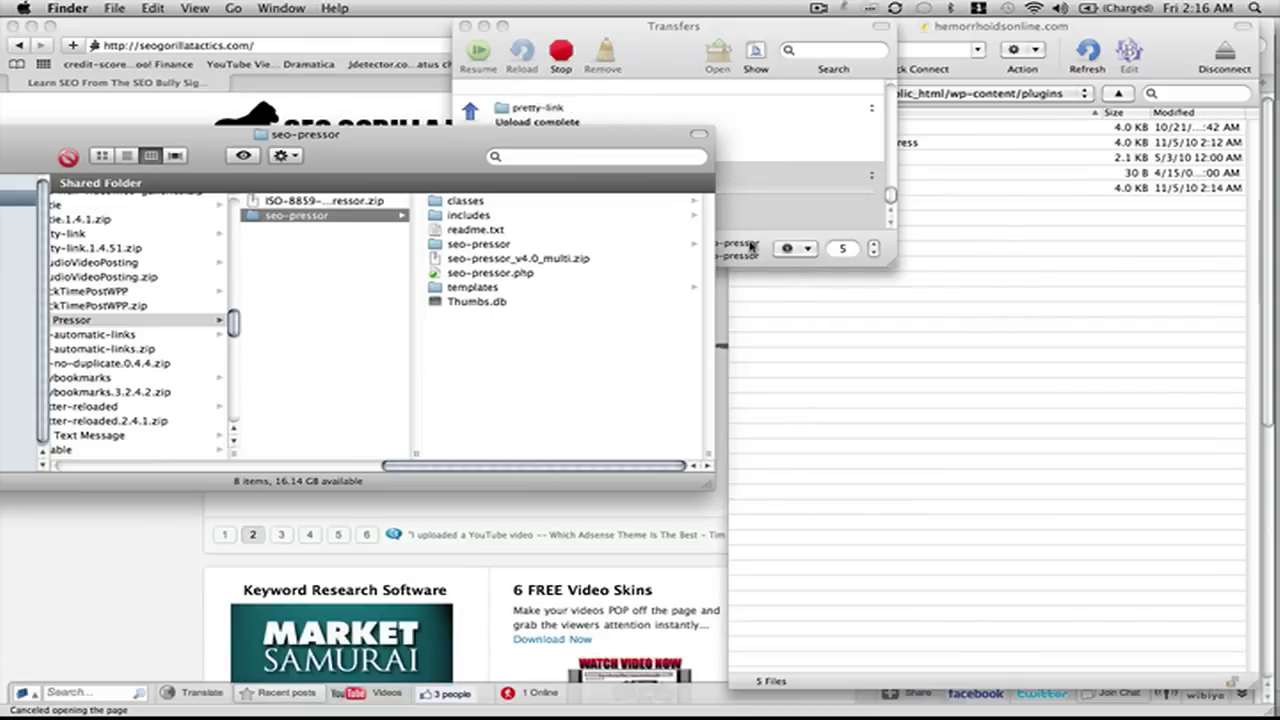
Scroll Finder's plugin list until the sexybookmarks folder is visible.
scroll(203, 283, "left", 5)
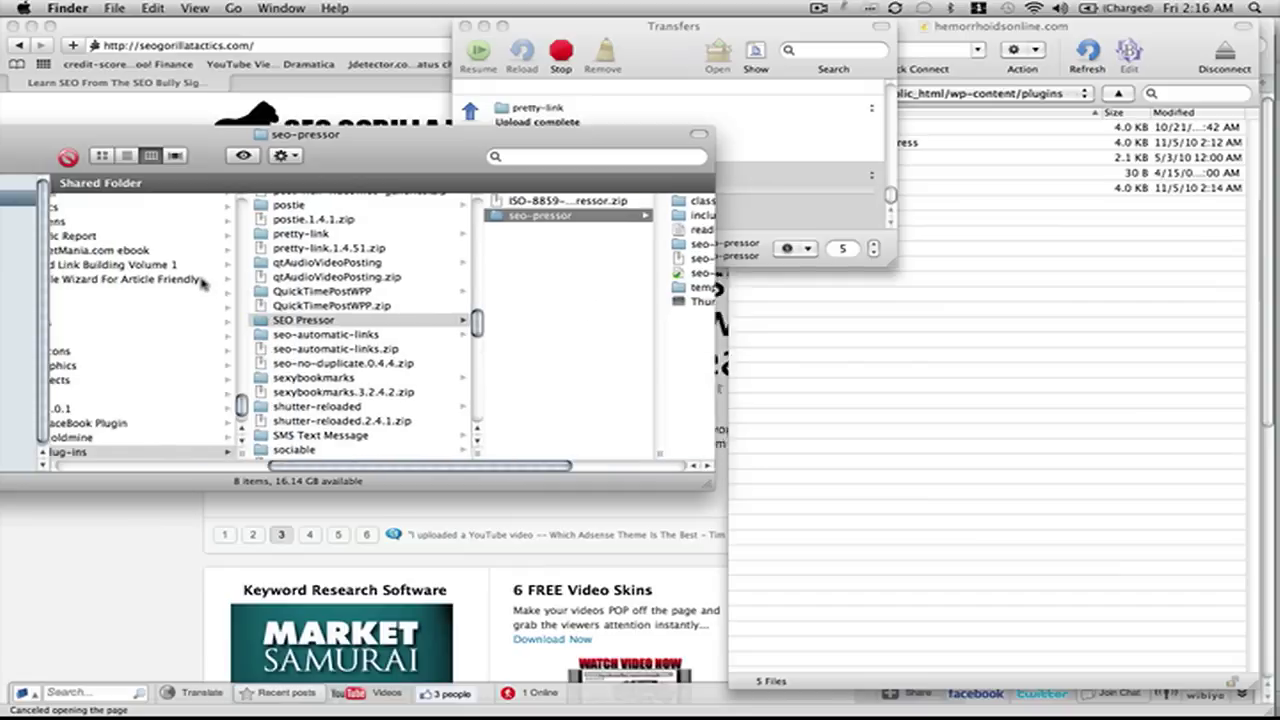
scroll(203, 283, "right", 1)
scroll(320, 298, "down", 3)
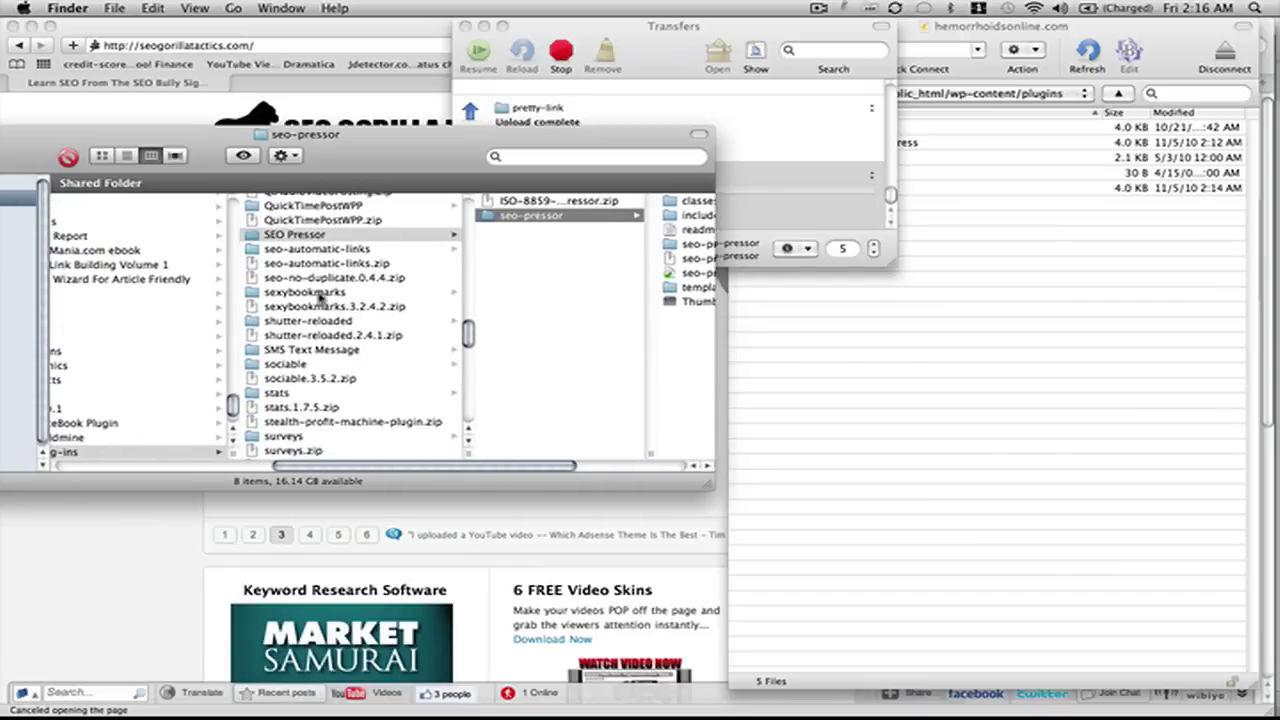
scroll(320, 298, "down", 1)
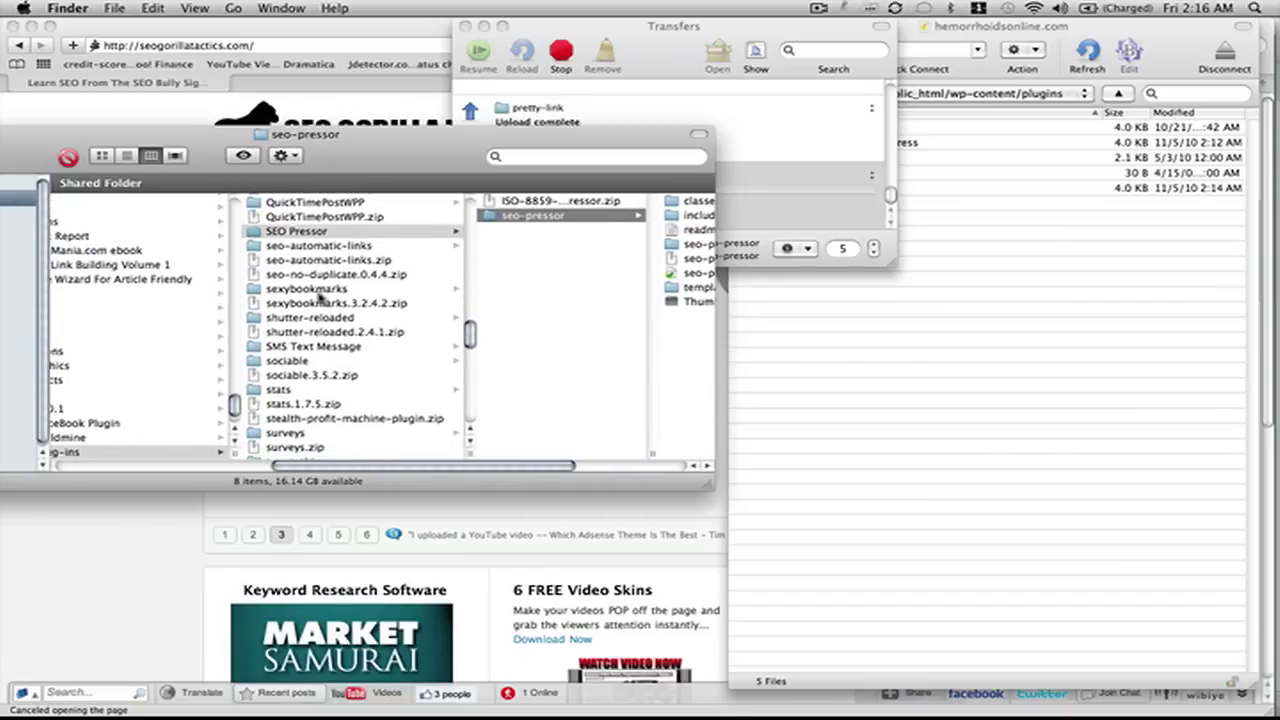
Upload the sexybookmarks and wp-auto-tagger folders to the server's plugins directory.
left_click(284, 290)
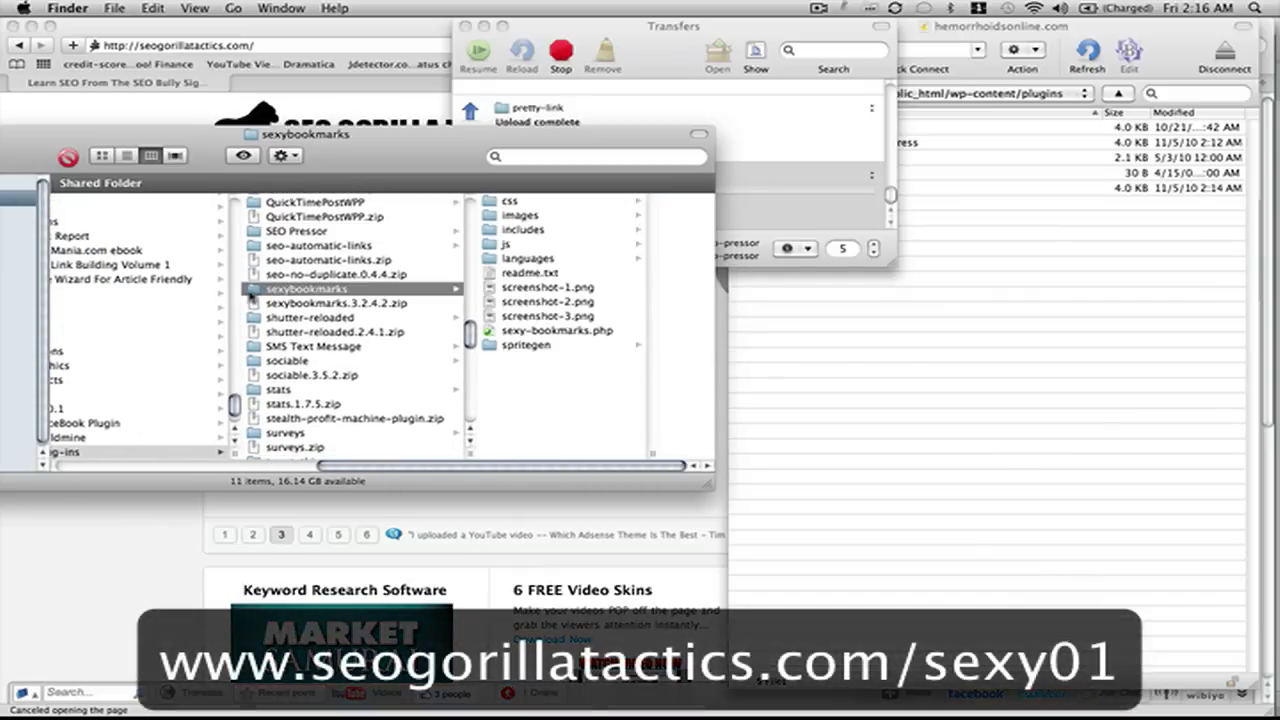
left_click_drag(297, 298, 855, 422)
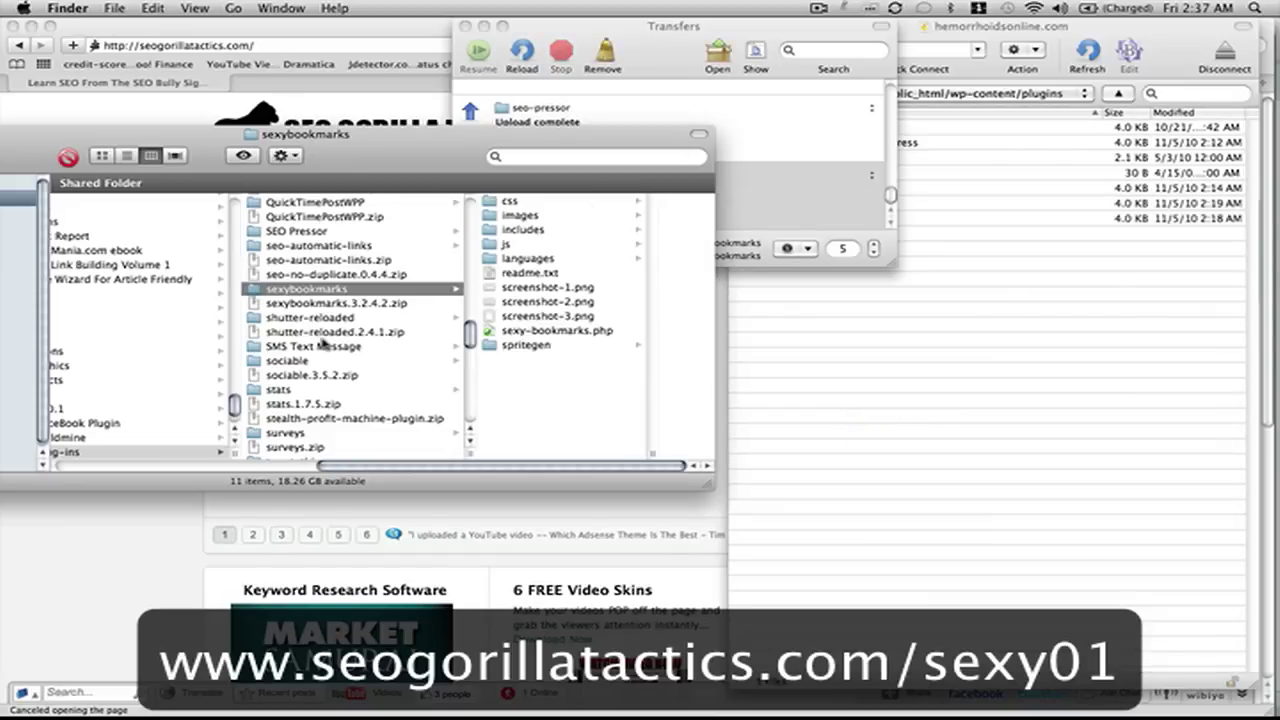
scroll(322, 340, "down", 3)
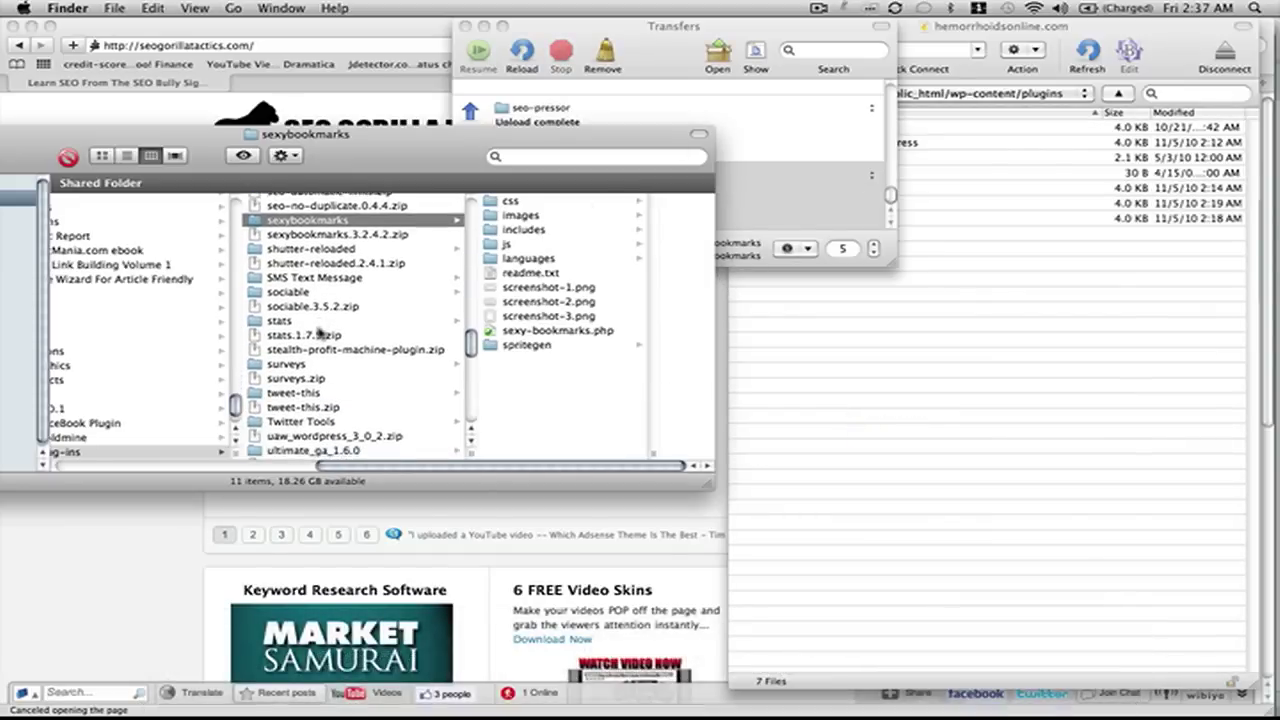
scroll(320, 333, "down", 8)
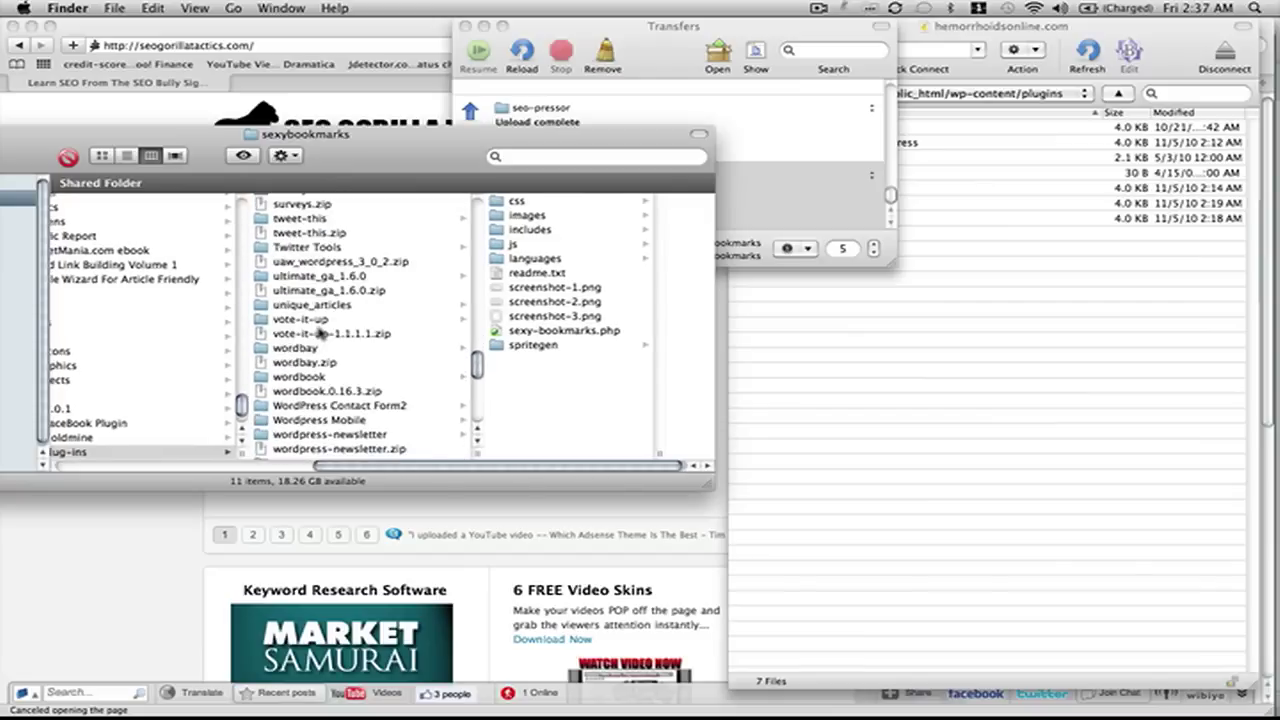
scroll(320, 335, "down", 3)
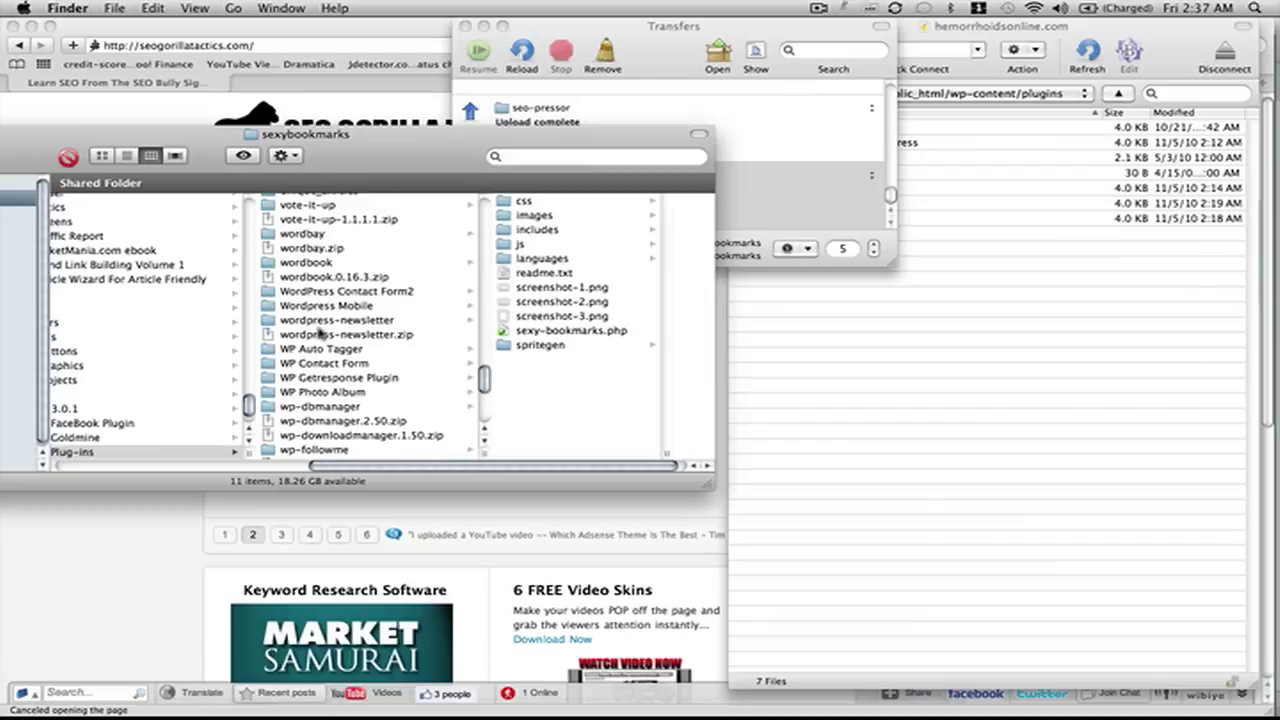
left_click(276, 349)
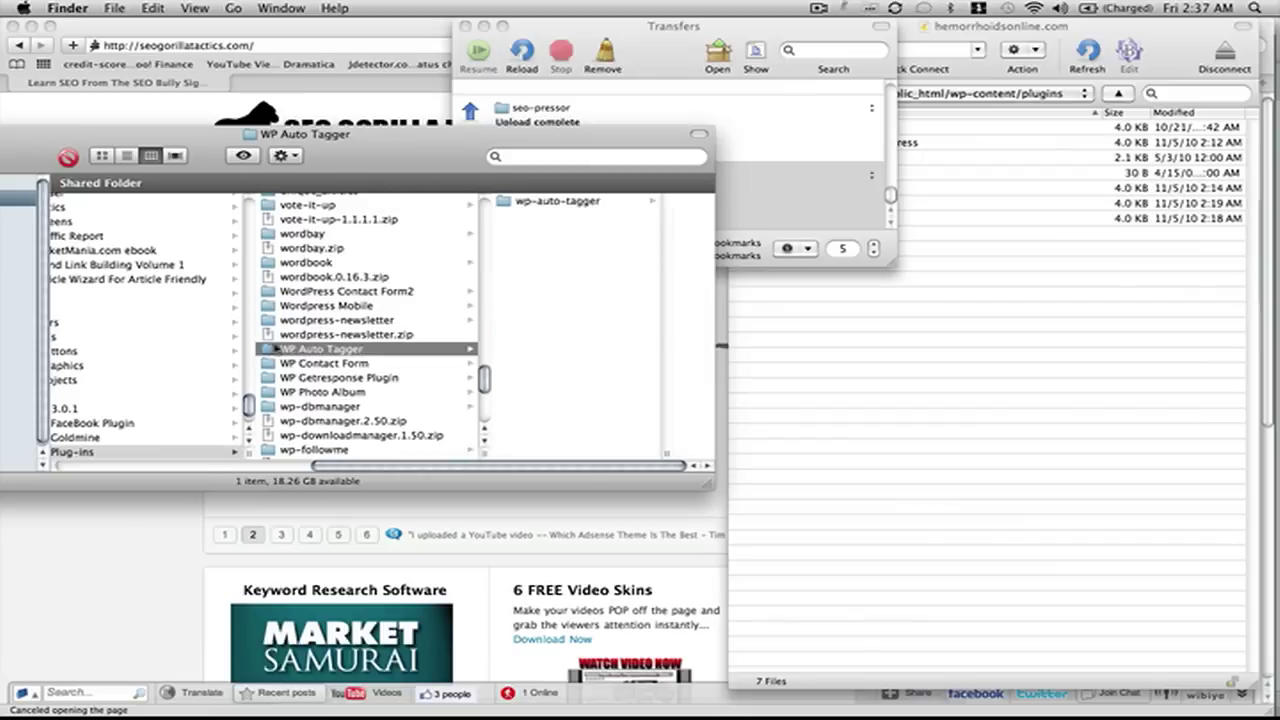
left_click(537, 203)
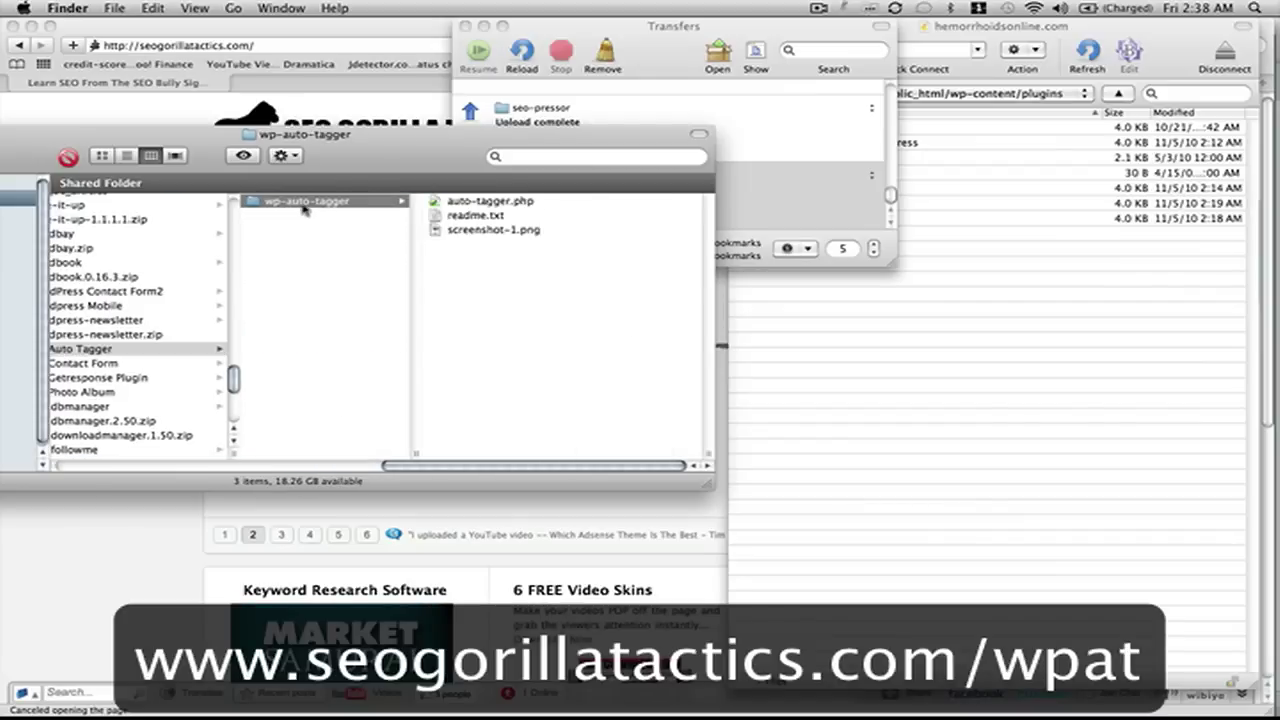
left_click_drag(252, 203, 823, 409)
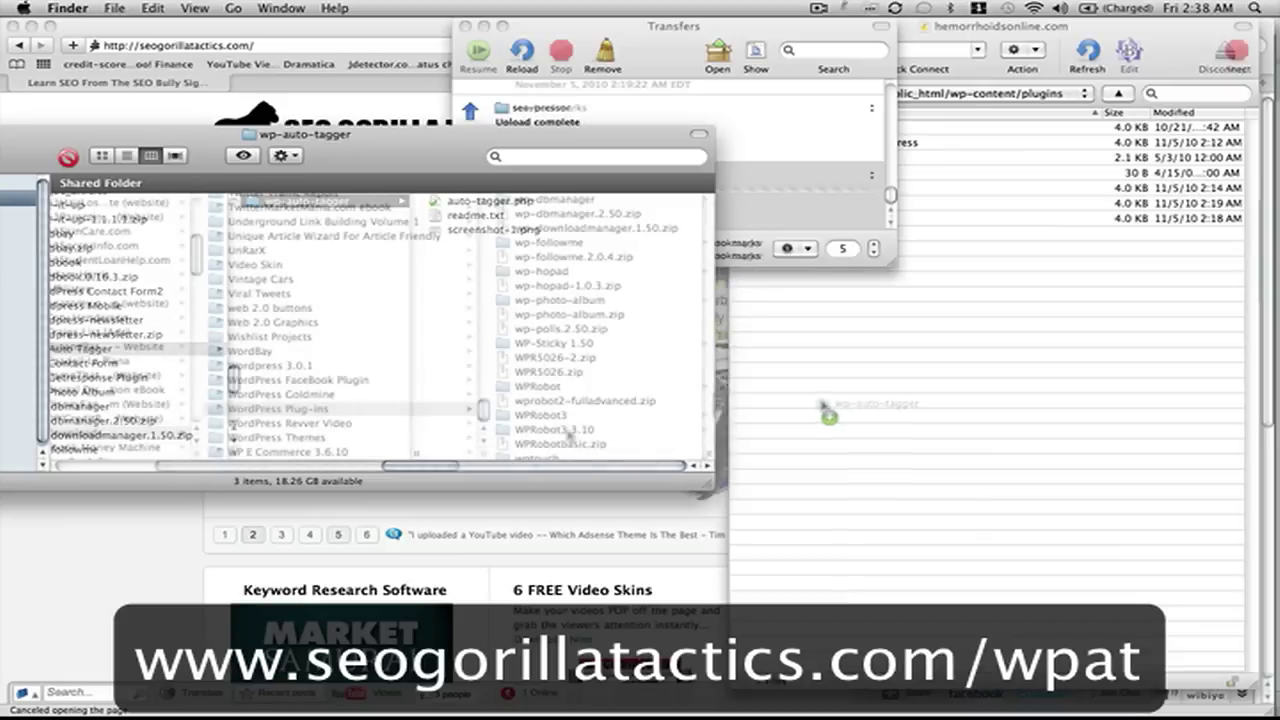
Upload the WPRobot3 and wptouch folders to the server's plugins directory.
left_click(430, 428)
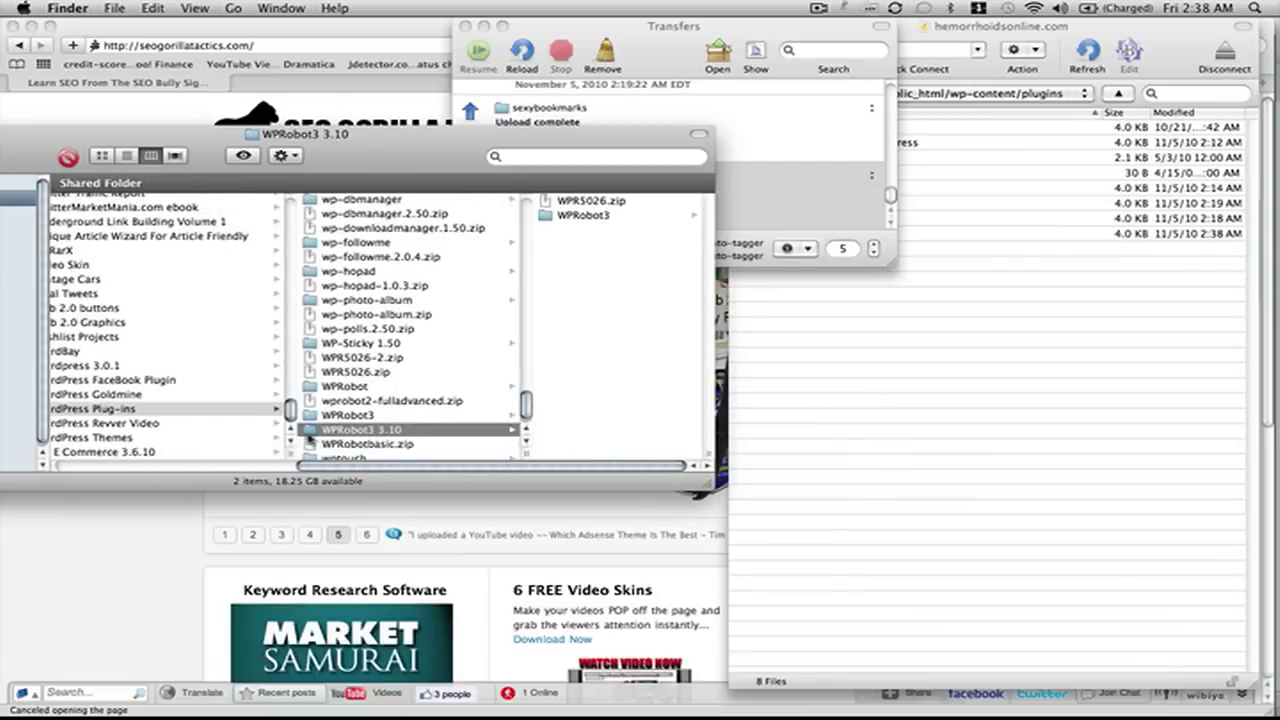
left_click(556, 216)
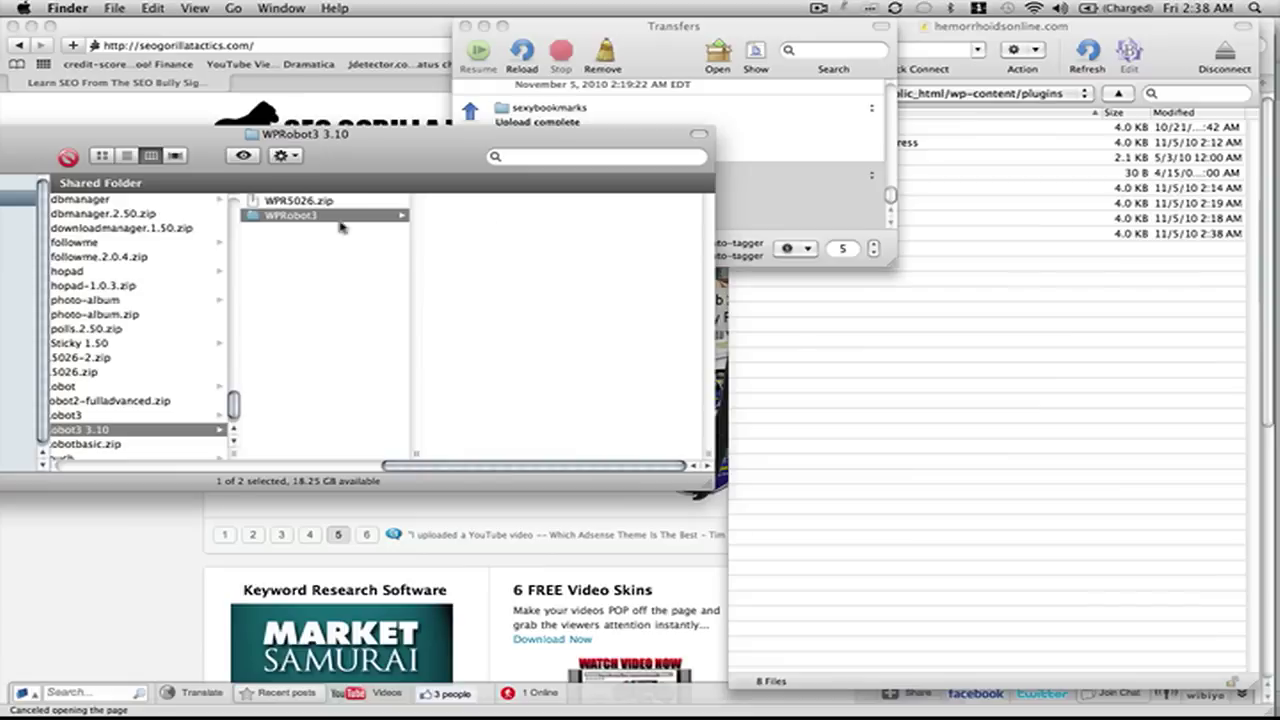
left_click_drag(252, 218, 884, 467)
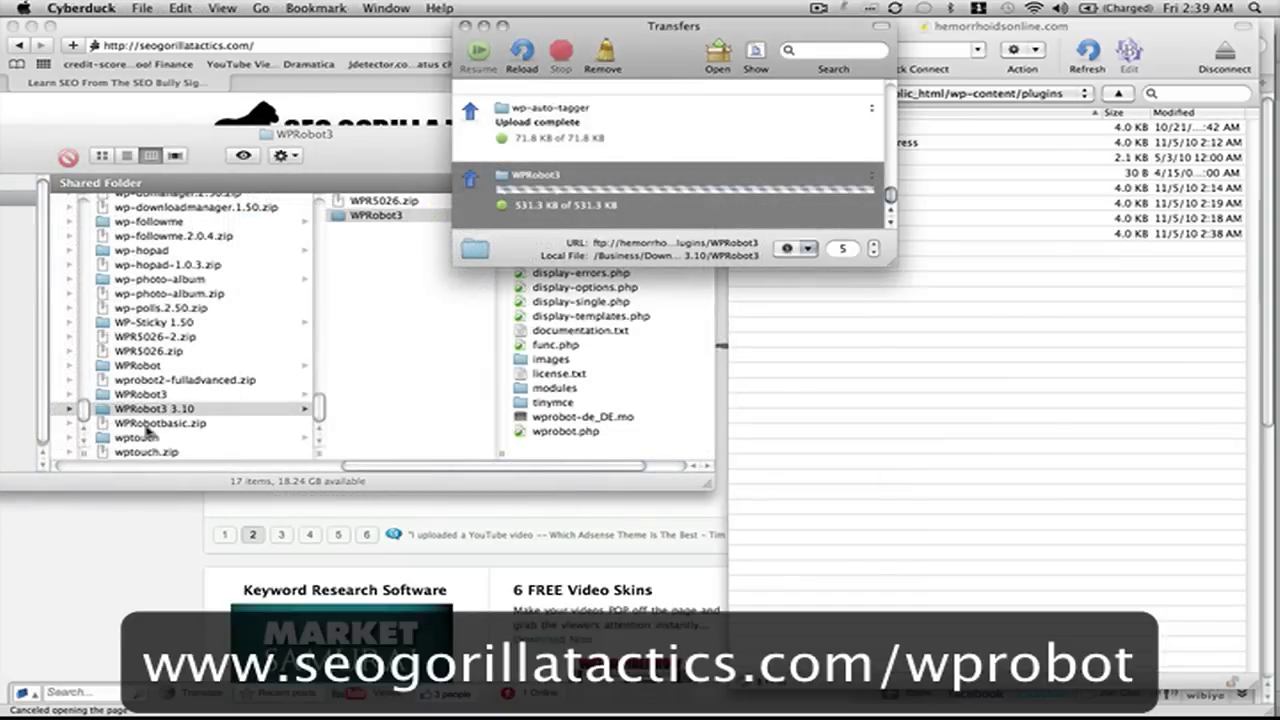
left_click(143, 438)
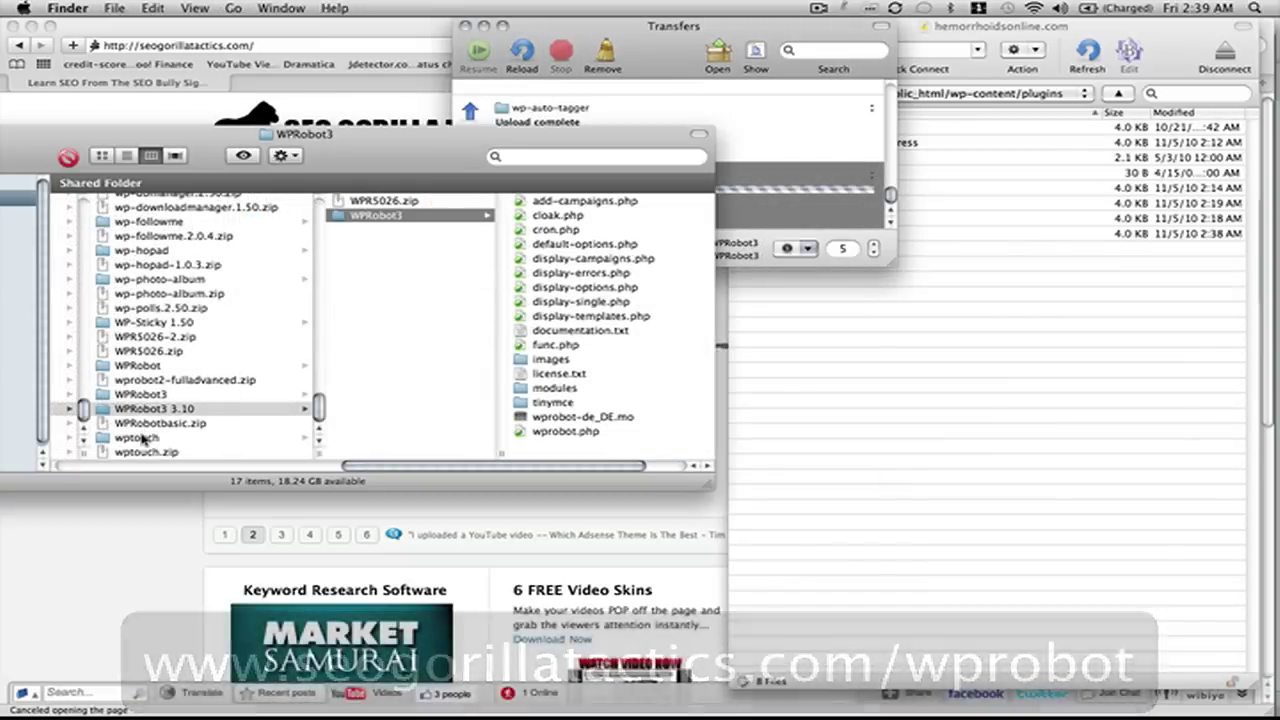
left_click(140, 438)
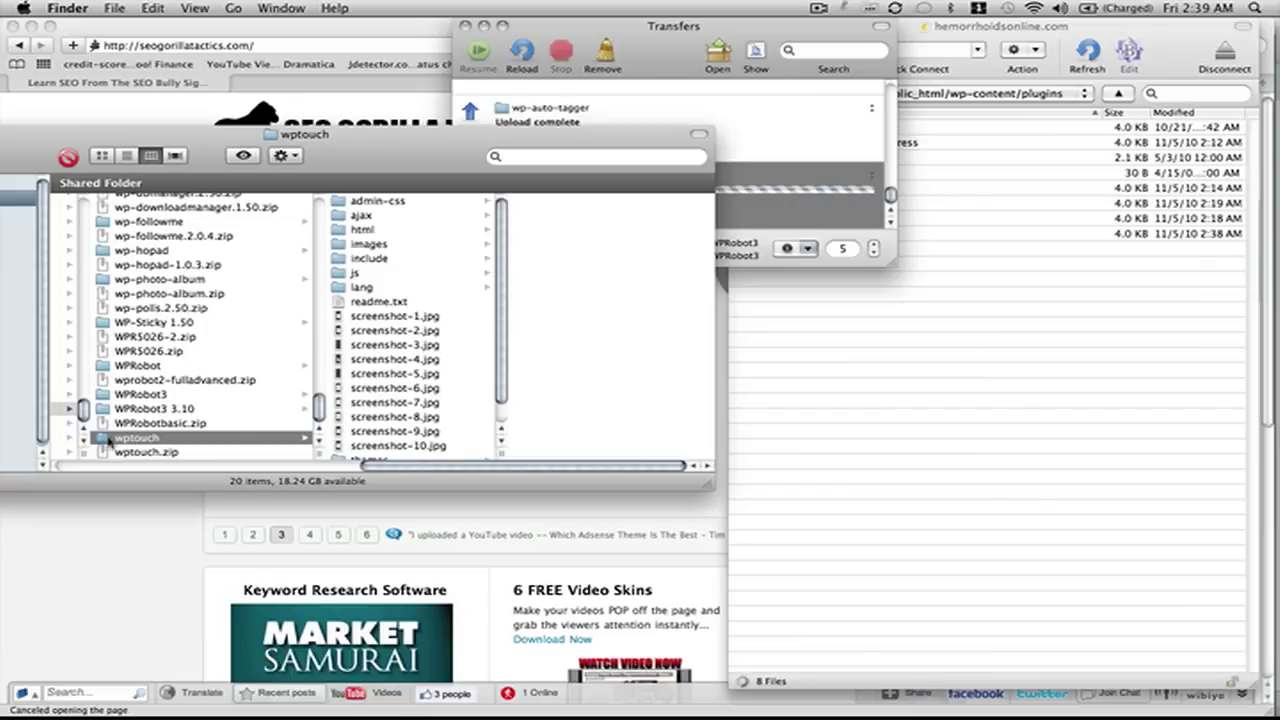
left_click_drag(108, 441, 995, 463)
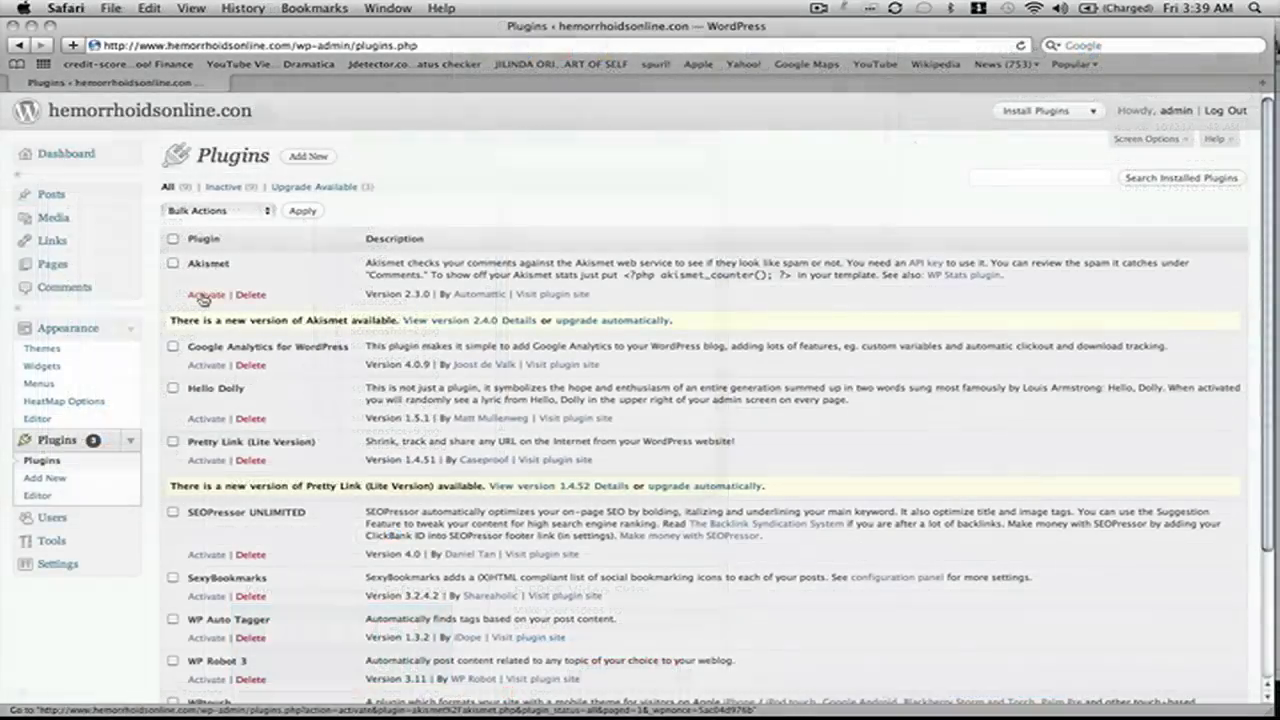
Activate Akismet and upgrade it automatically to version 2.4.0.
left_click(205, 295)
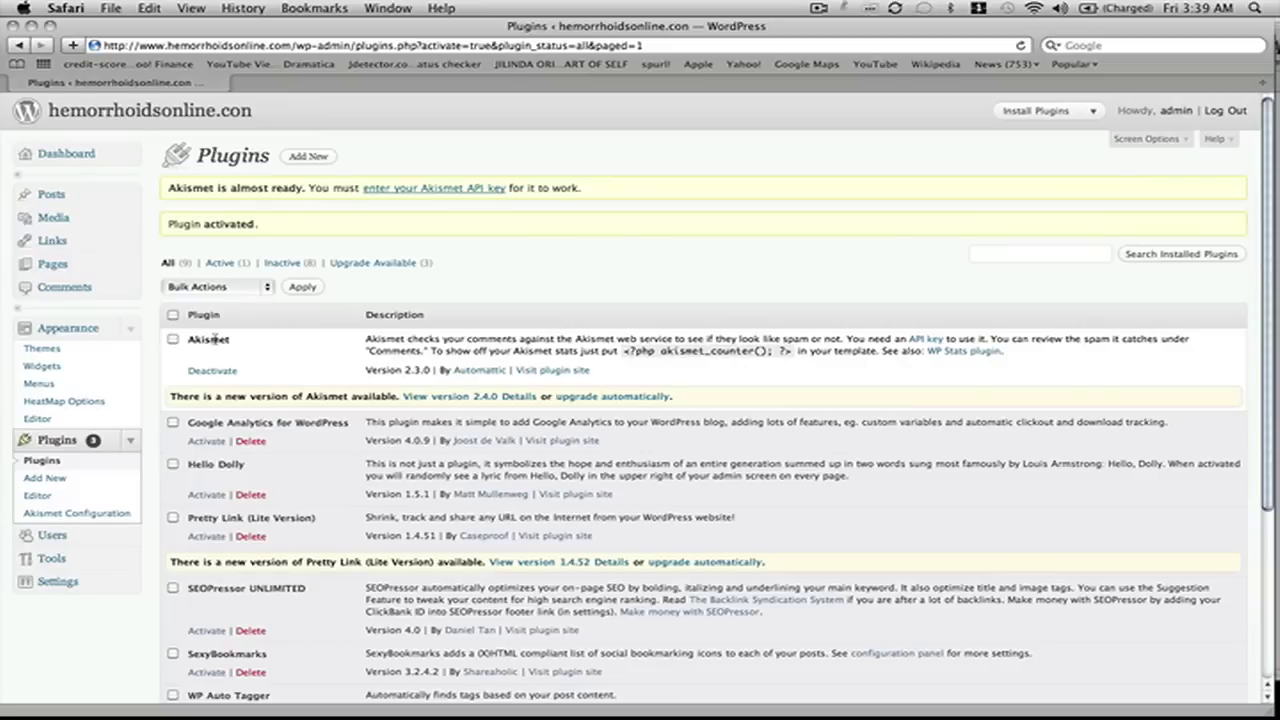
left_click(414, 197)
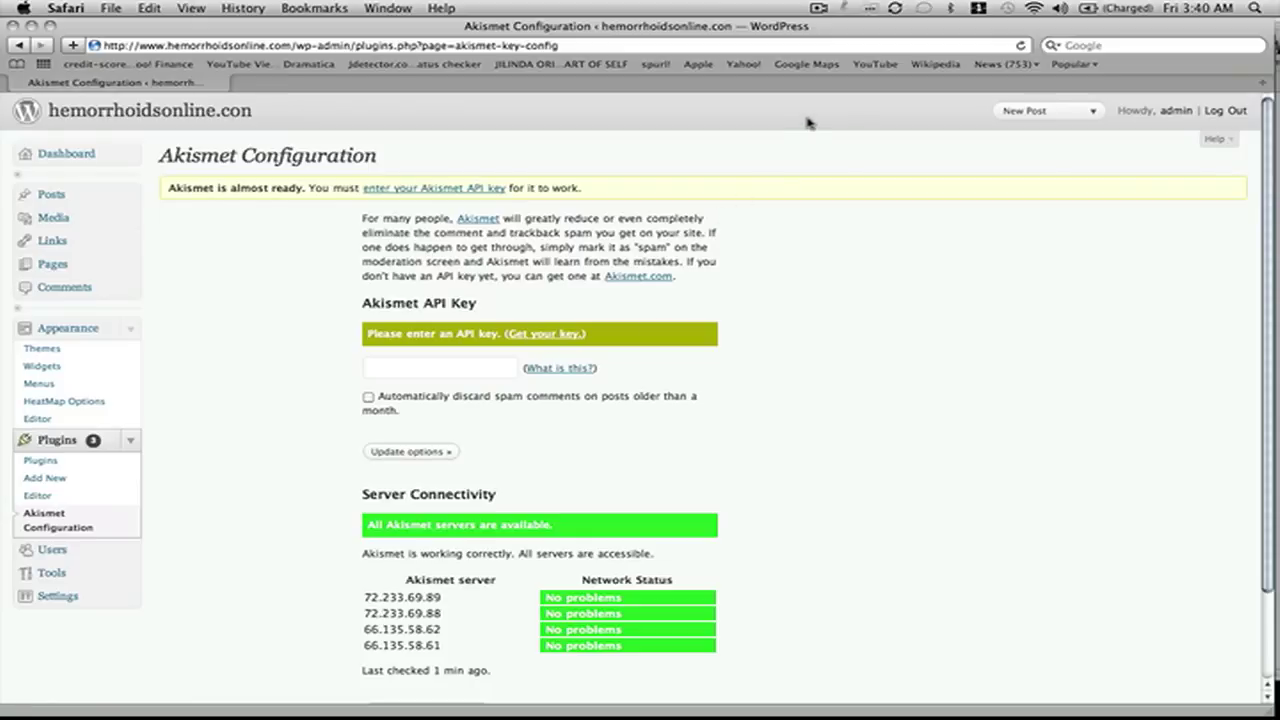
left_click(818, 12)
left_click(830, 57)
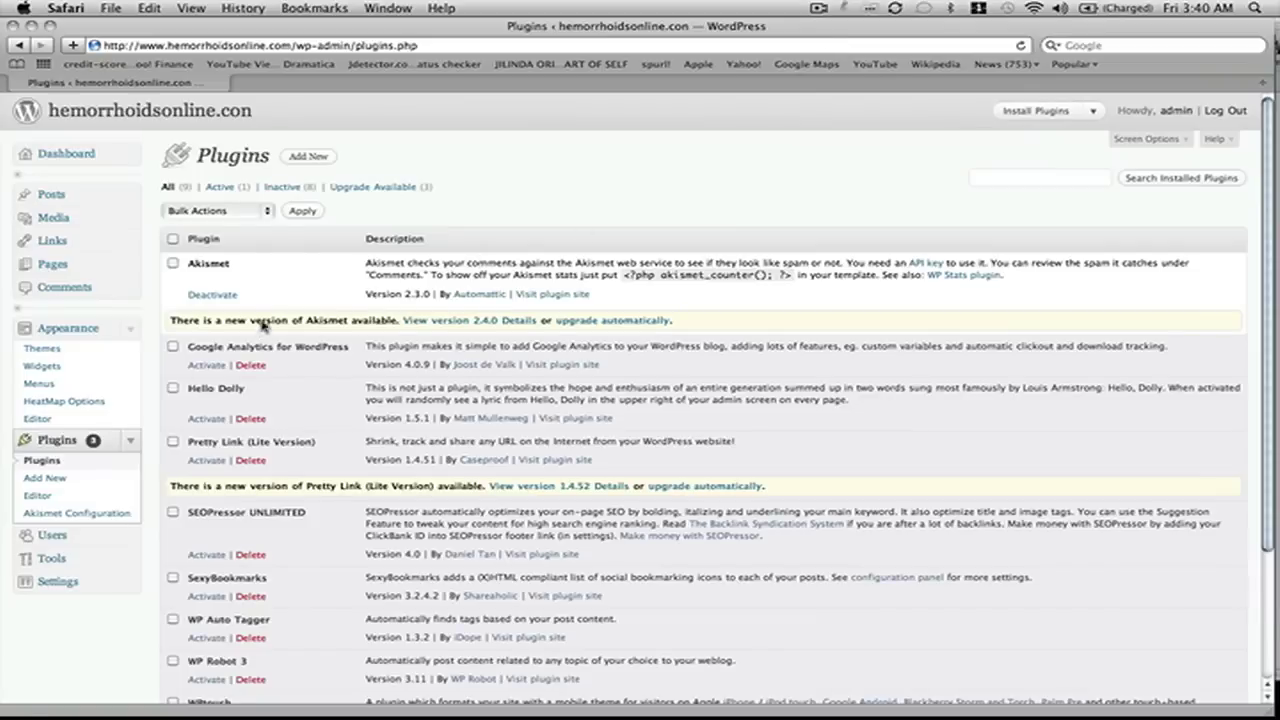
left_click(597, 321)
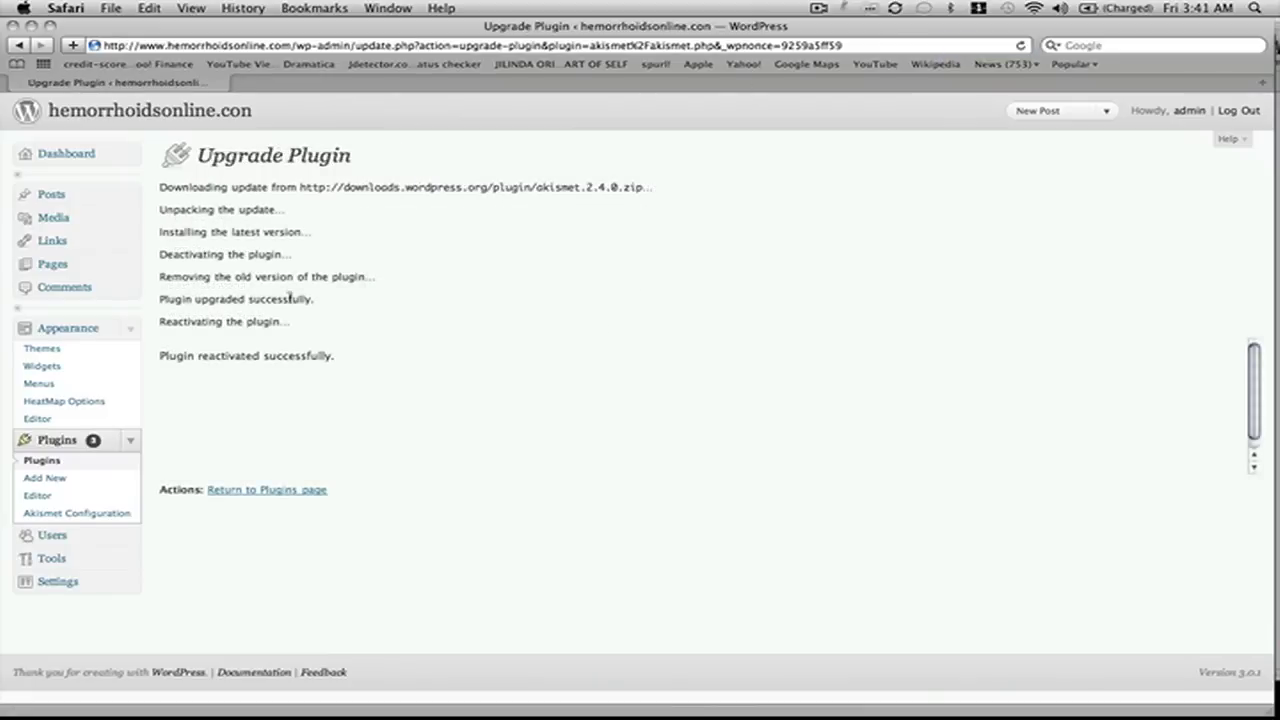
left_click(244, 490)
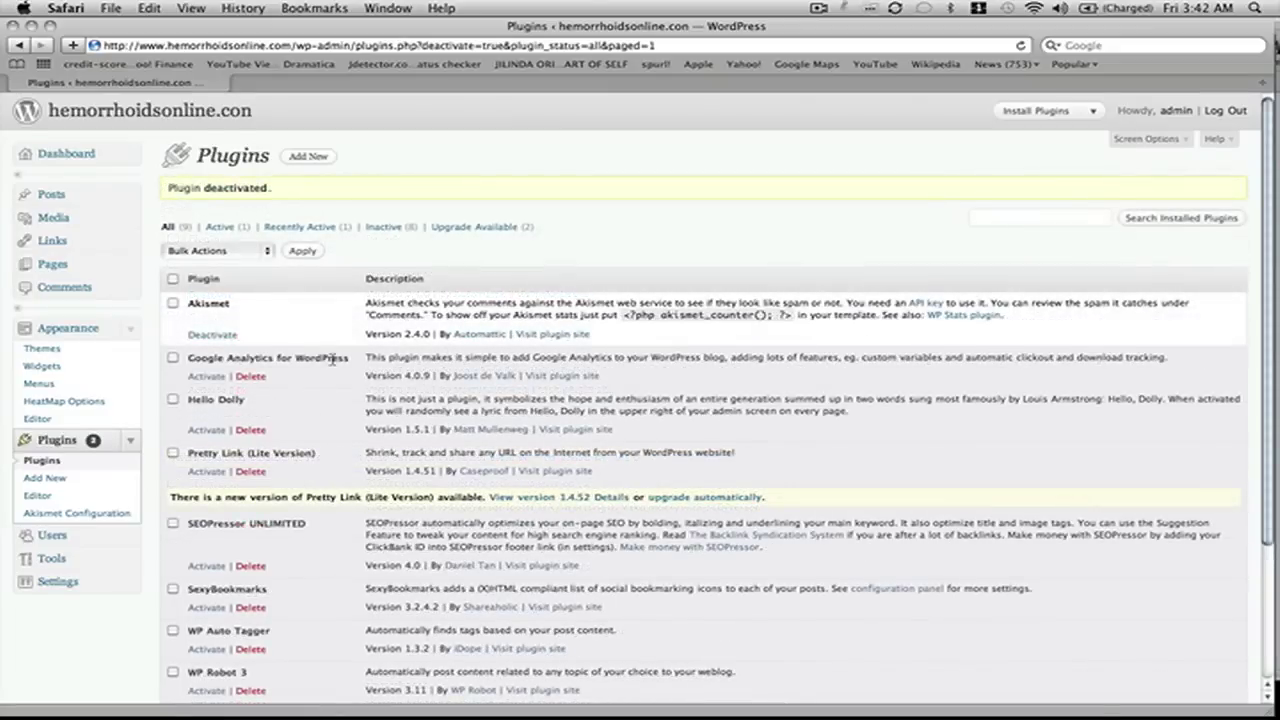
Activate the Pretty Link plugin on the Plugins page.
scroll(333, 362, "down", 3)
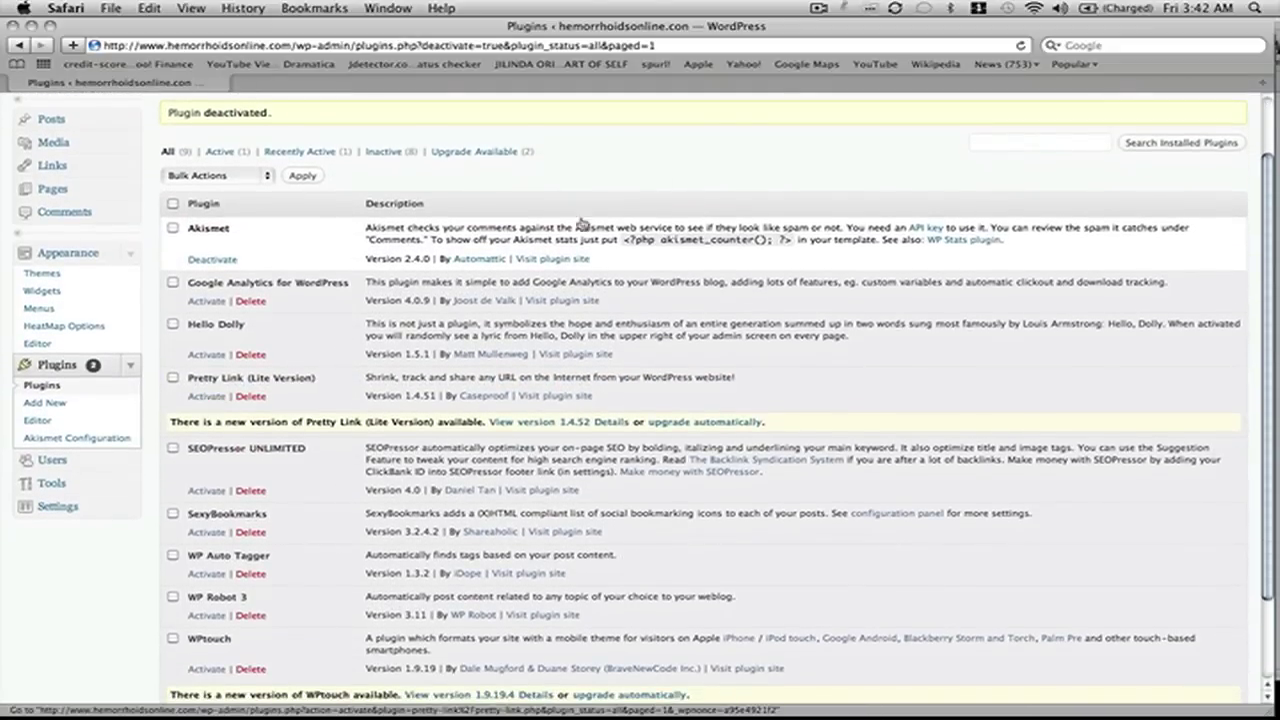
left_click(207, 397)
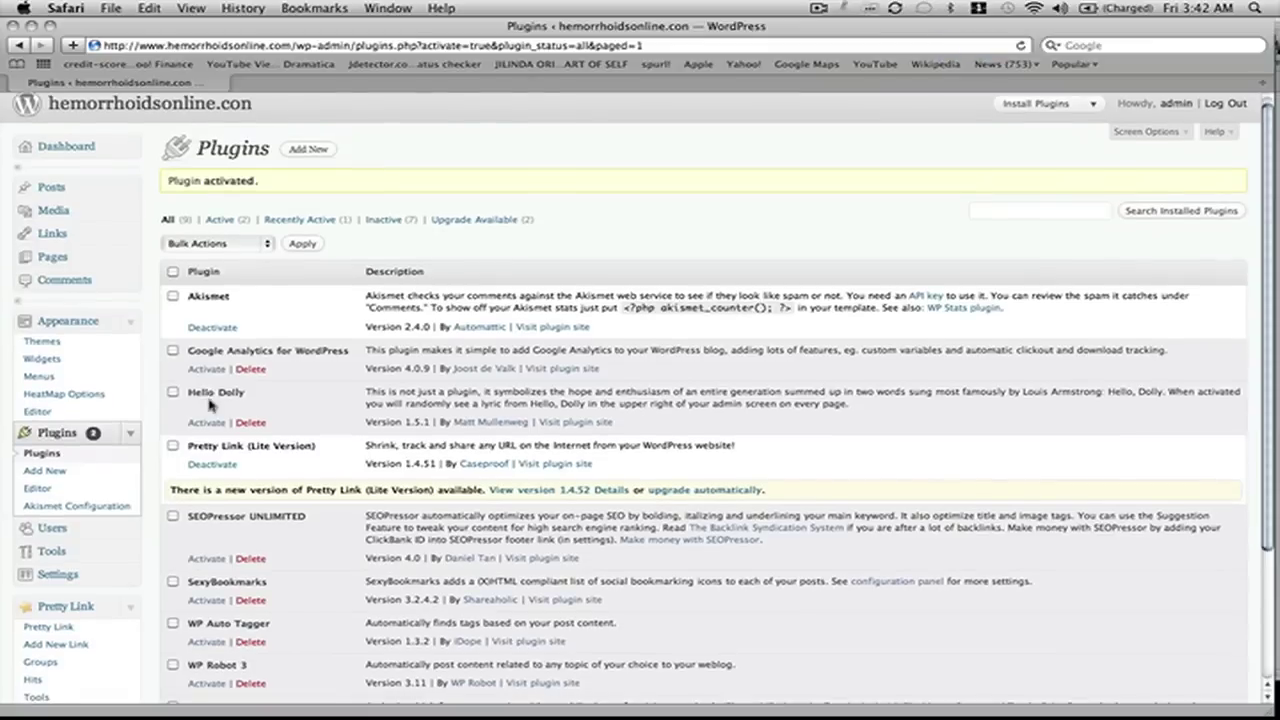
scroll(210, 405, "down", 3)
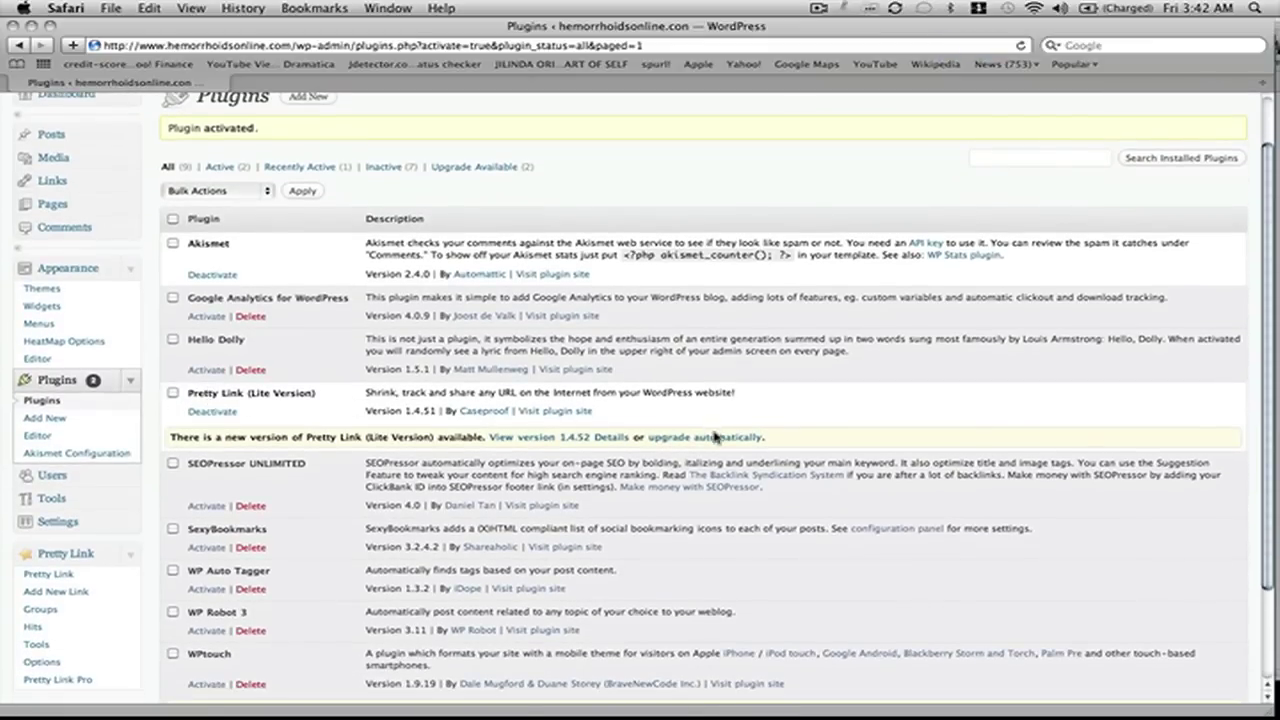
Start Pretty Link's automatic upgrade, submitting the FTP password.
left_click(708, 437)
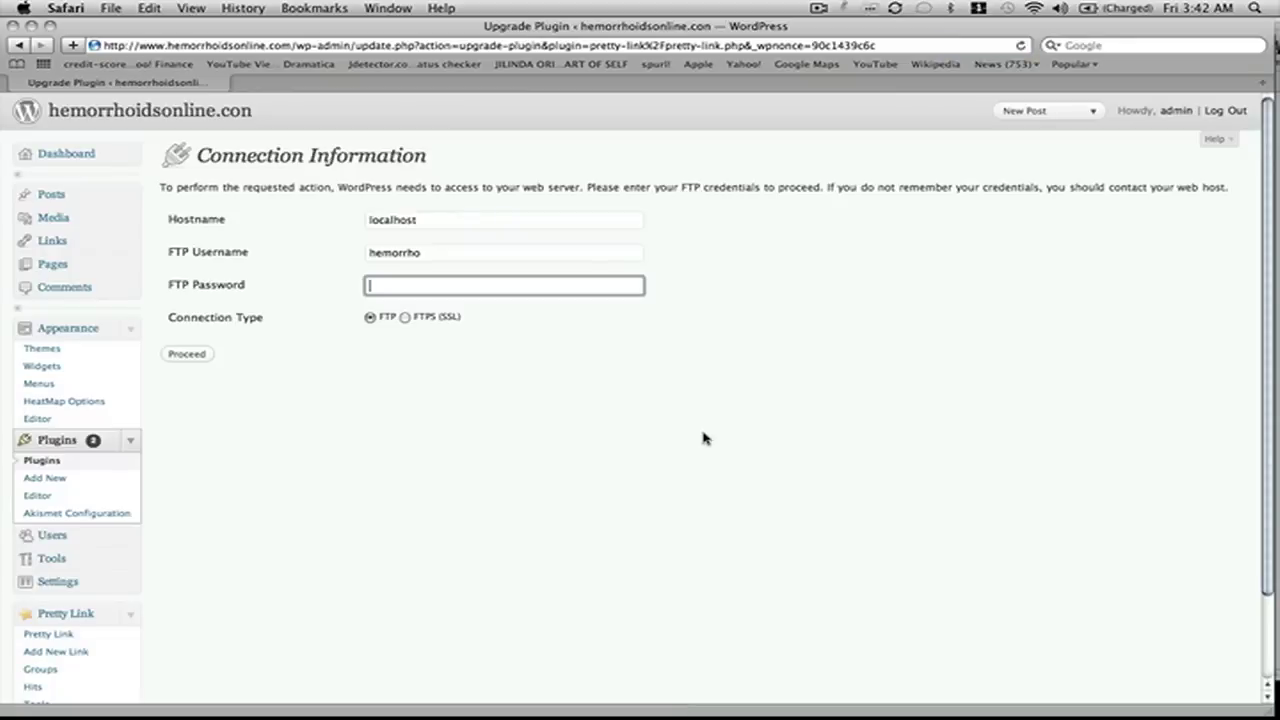
type("•••")
key("Return")
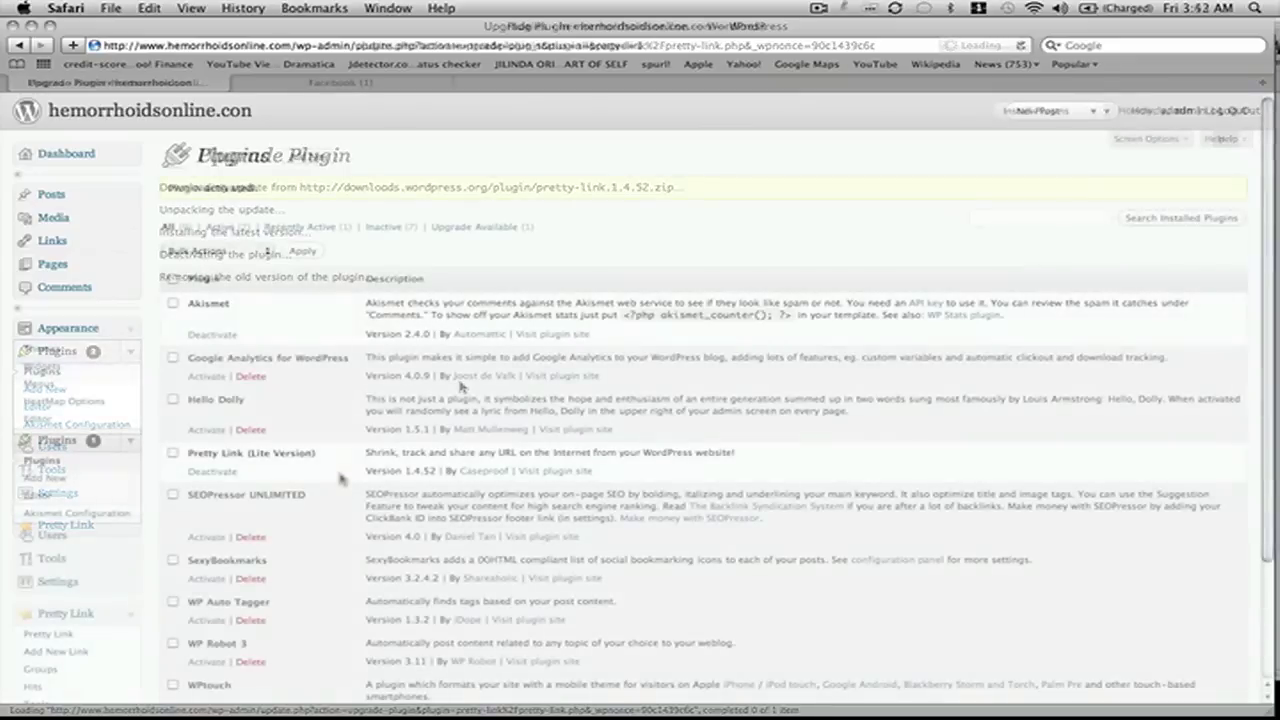
Activate SEOPressor UNLIMITED and SexyBookmarks, bringing active plugins to four.
scroll(338, 478, "down", 2)
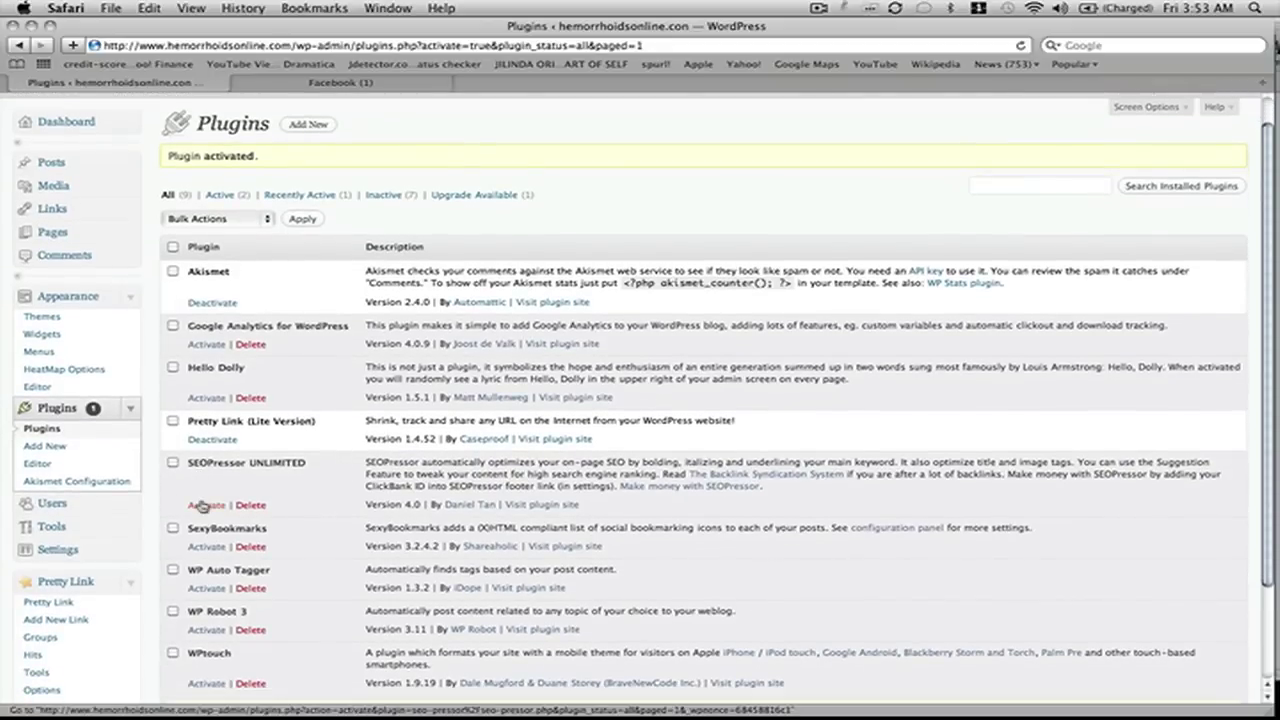
left_click(203, 506)
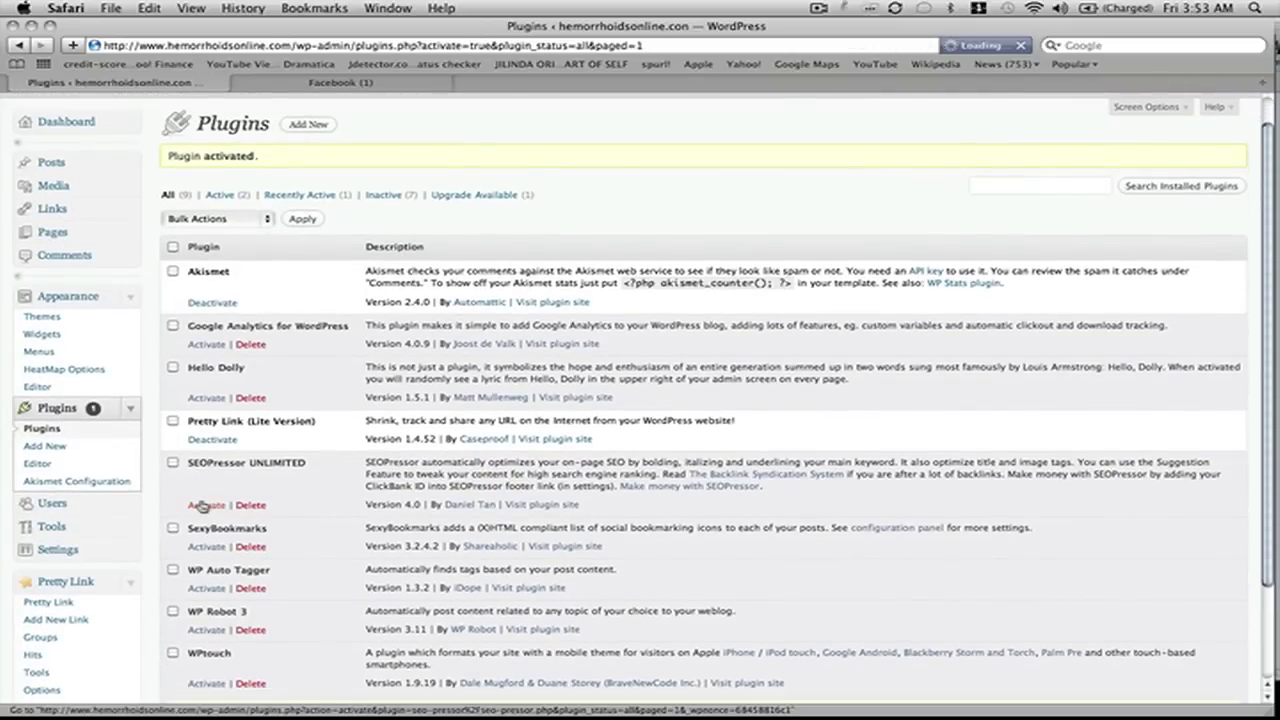
scroll(335, 483, "down", 3)
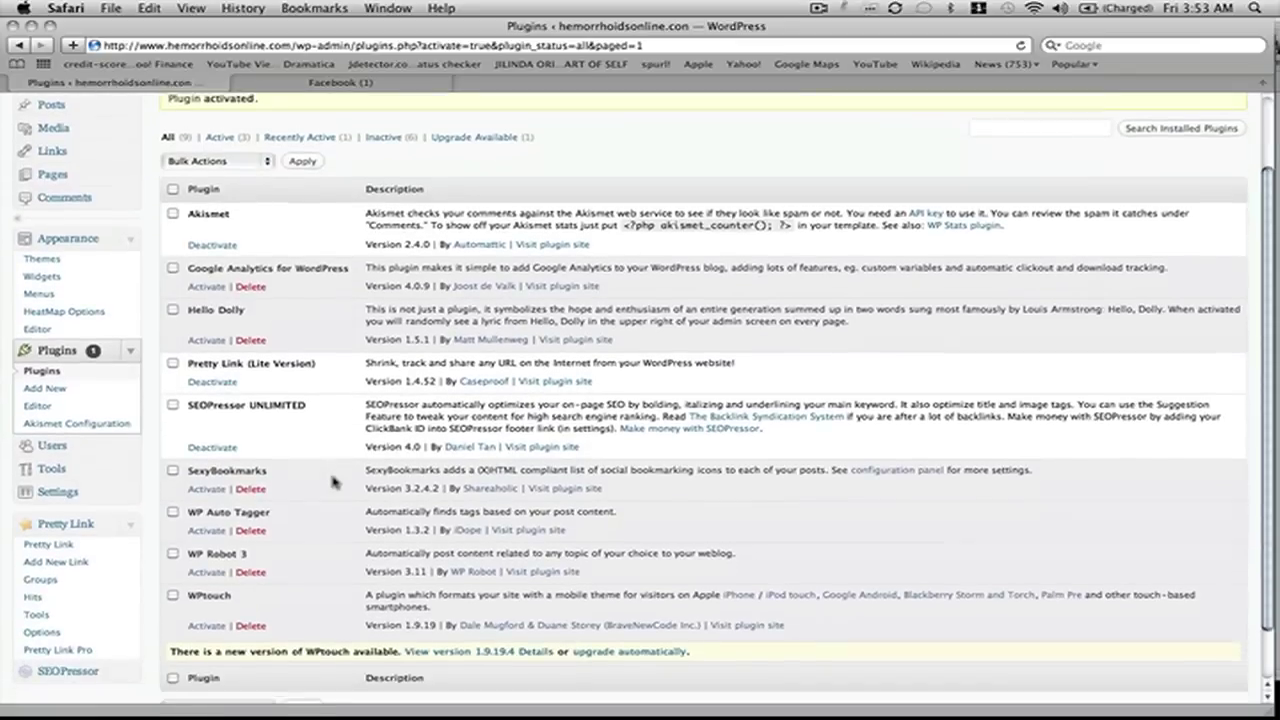
left_click(205, 481)
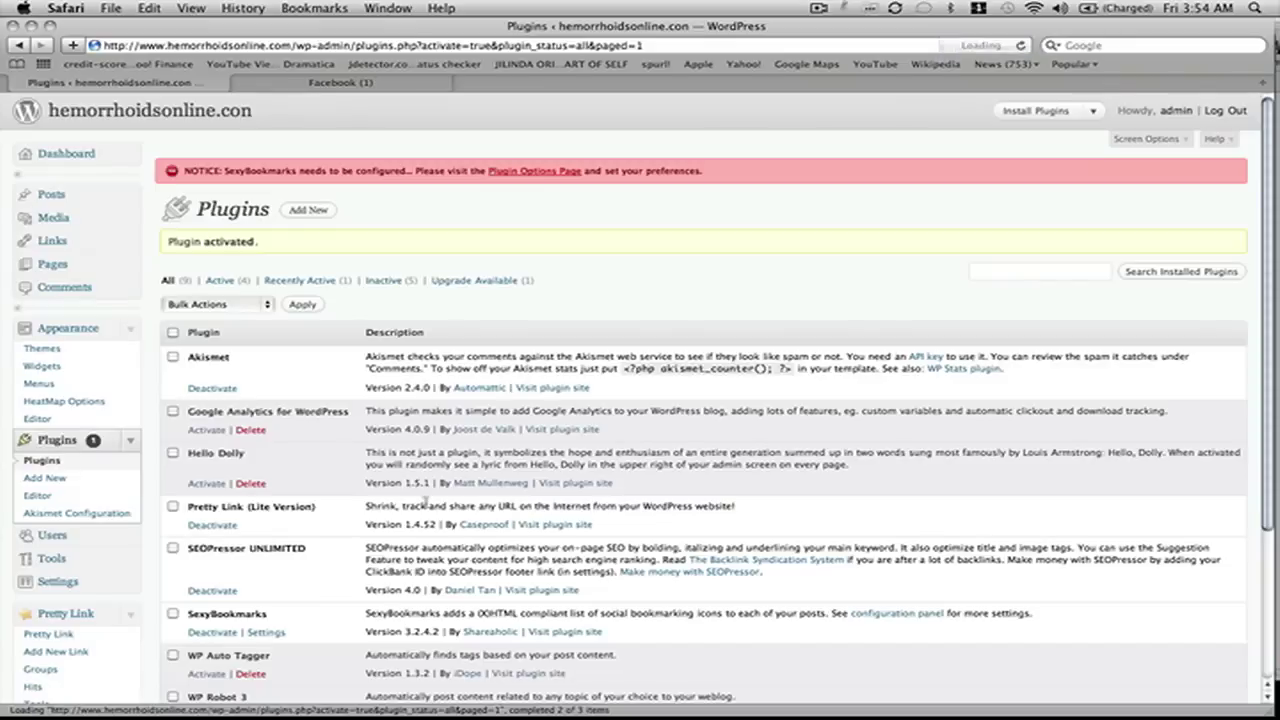
scroll(394, 343, "down", 1)
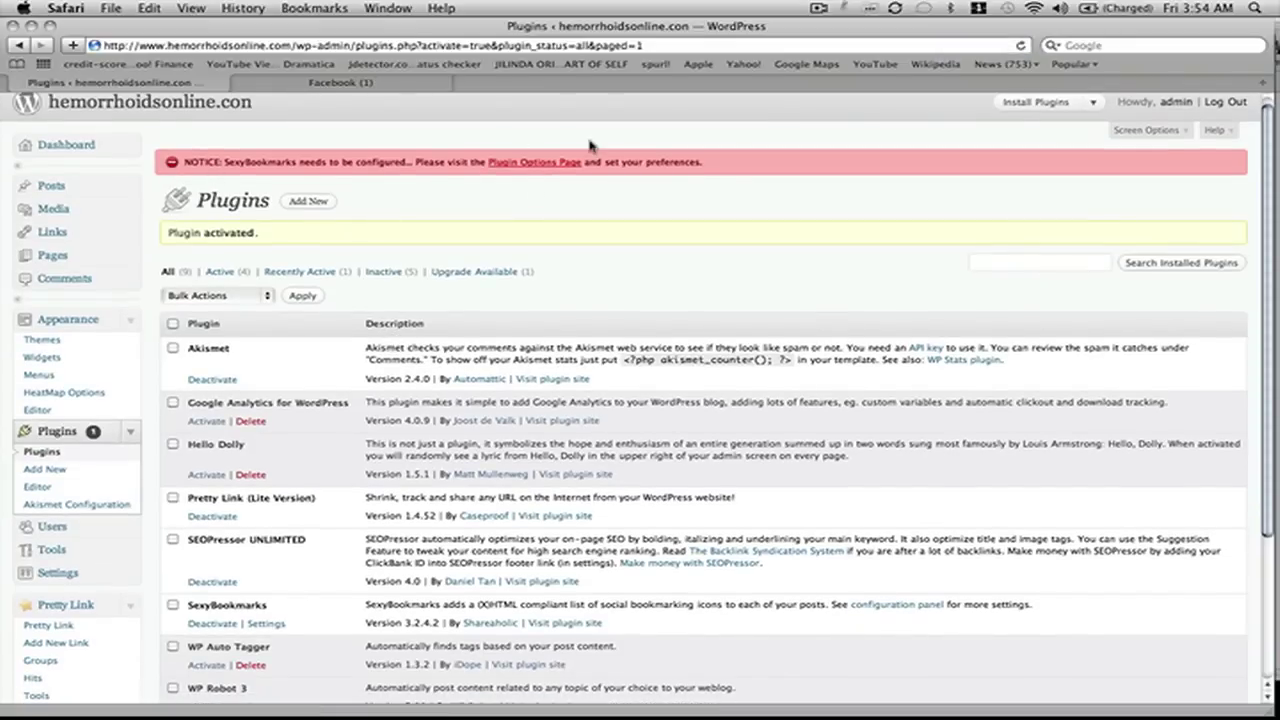
On the SexyBookmarks options page, enable the Most Popular networks plus Posterous.
left_click(532, 163)
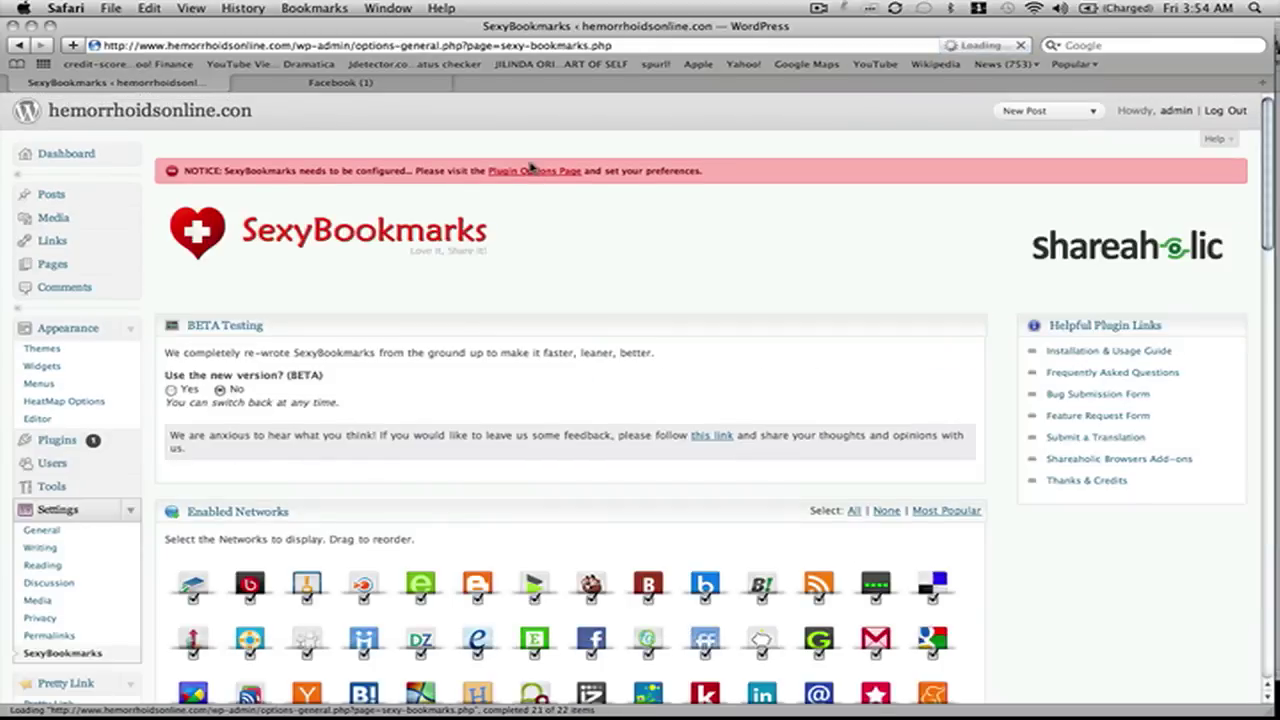
scroll(558, 280, "down", 3)
scroll(558, 280, "down", 1)
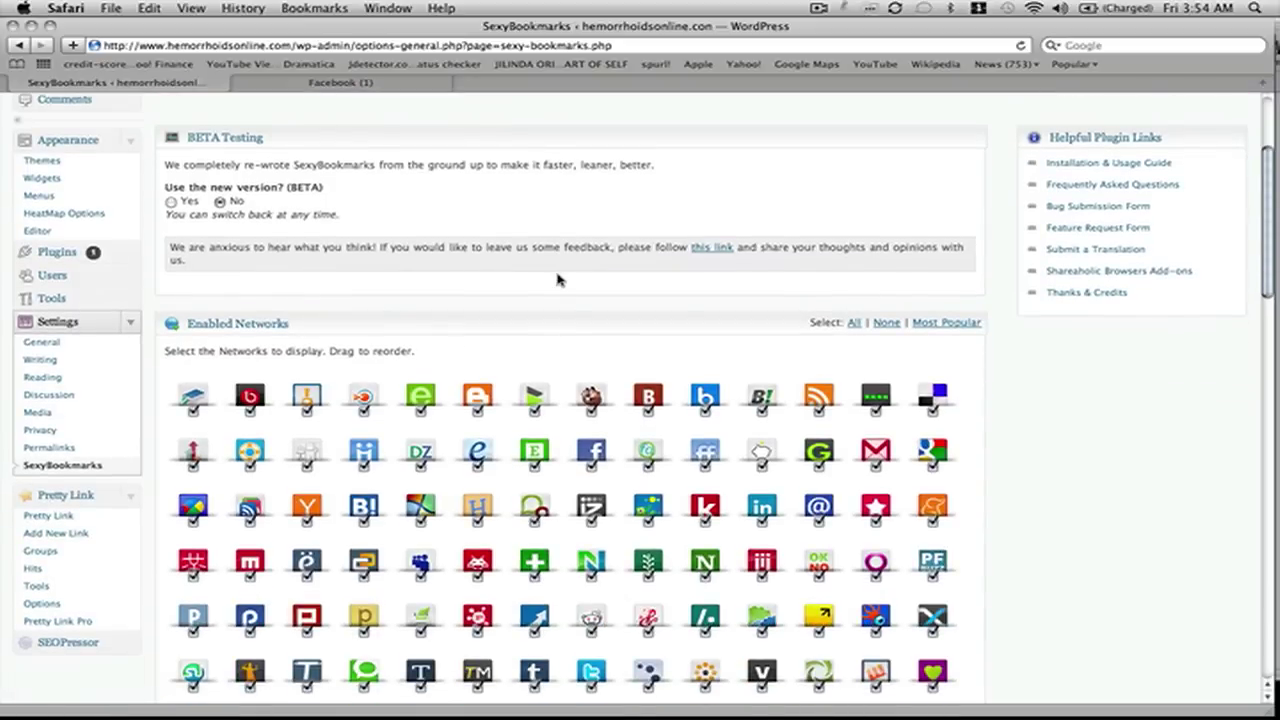
scroll(558, 280, "down", 4)
scroll(558, 280, "up", 3)
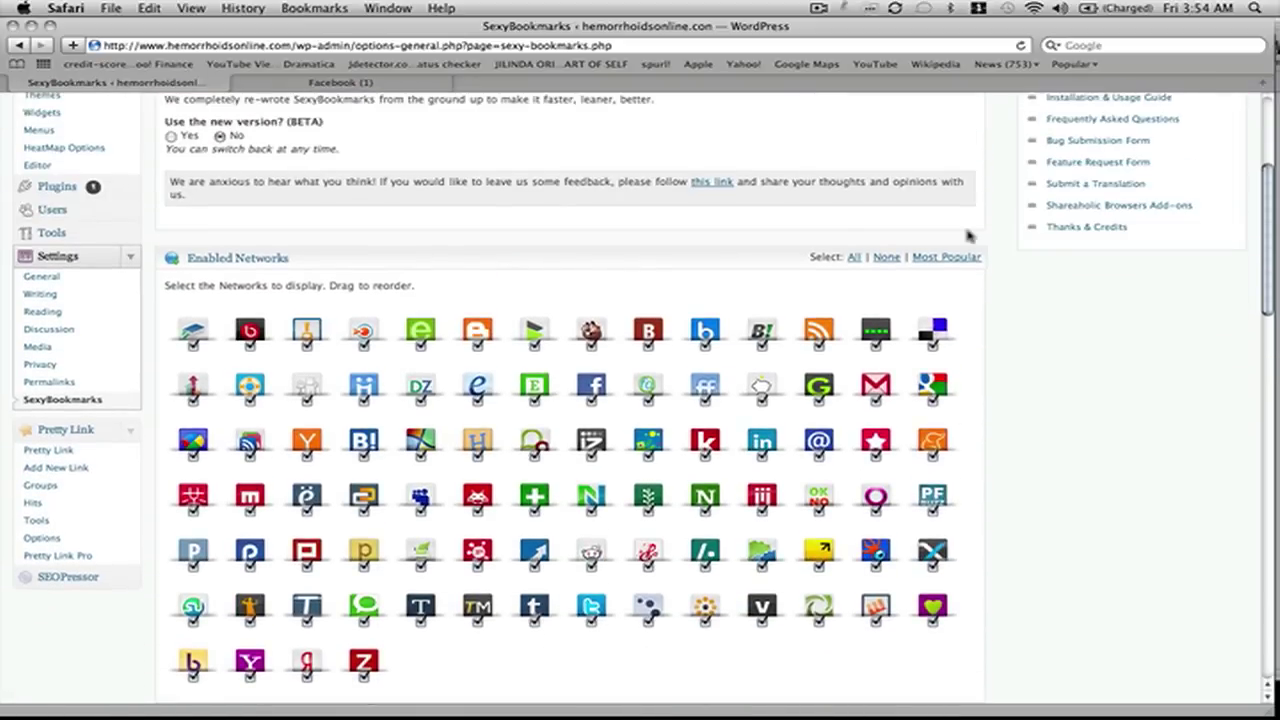
left_click(950, 257)
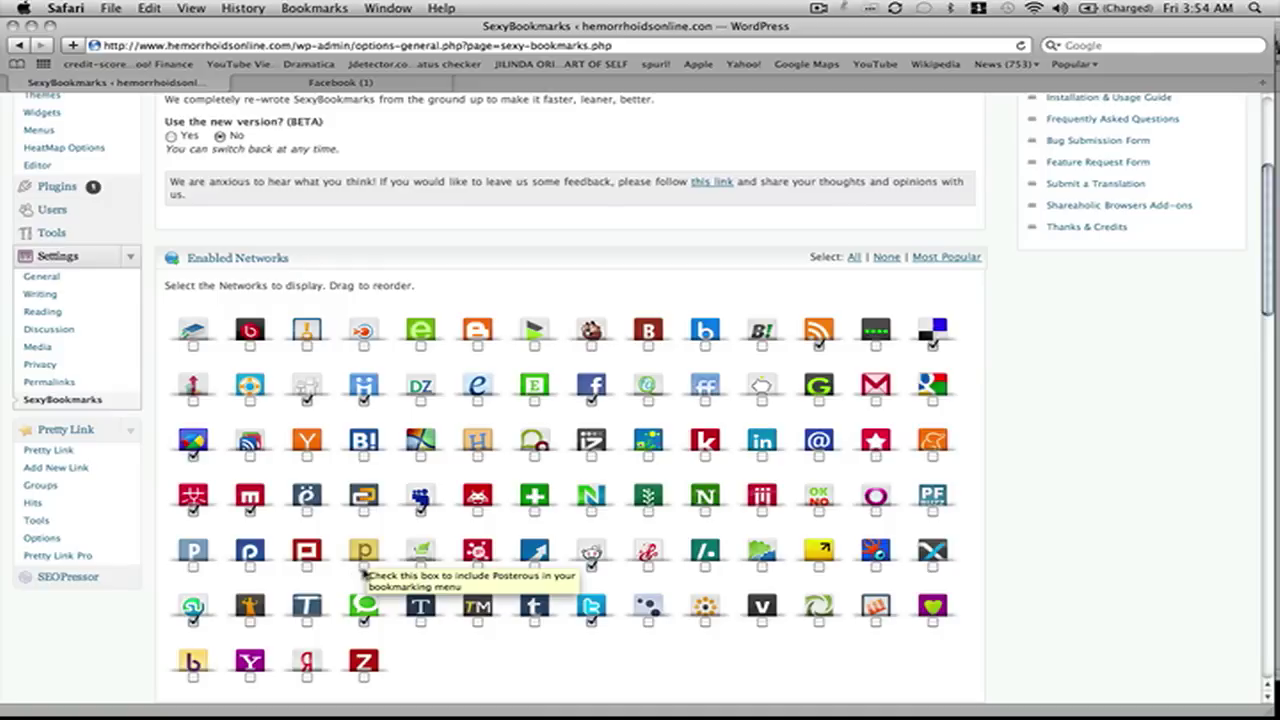
left_click(364, 567)
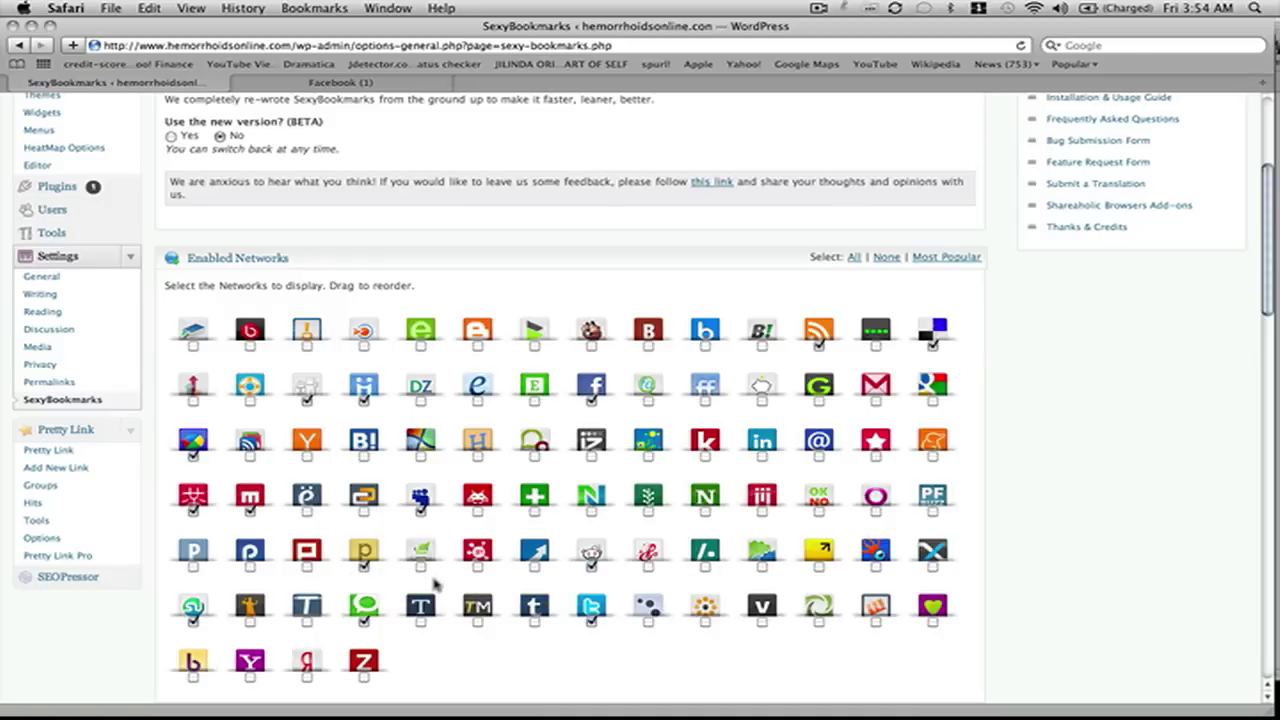
Set the Yahoo! Buzz category to Health and the Twittley category to Lifestyle.
scroll(435, 585, "down", 10)
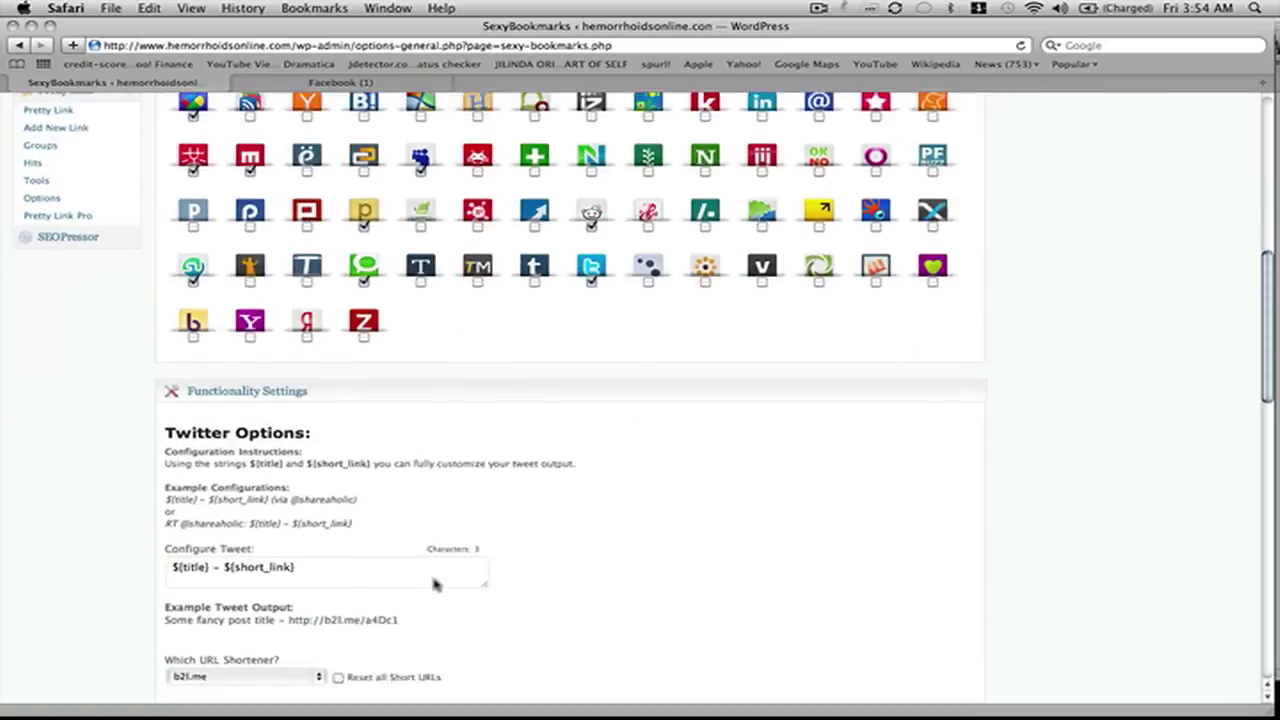
scroll(435, 585, "down", 4)
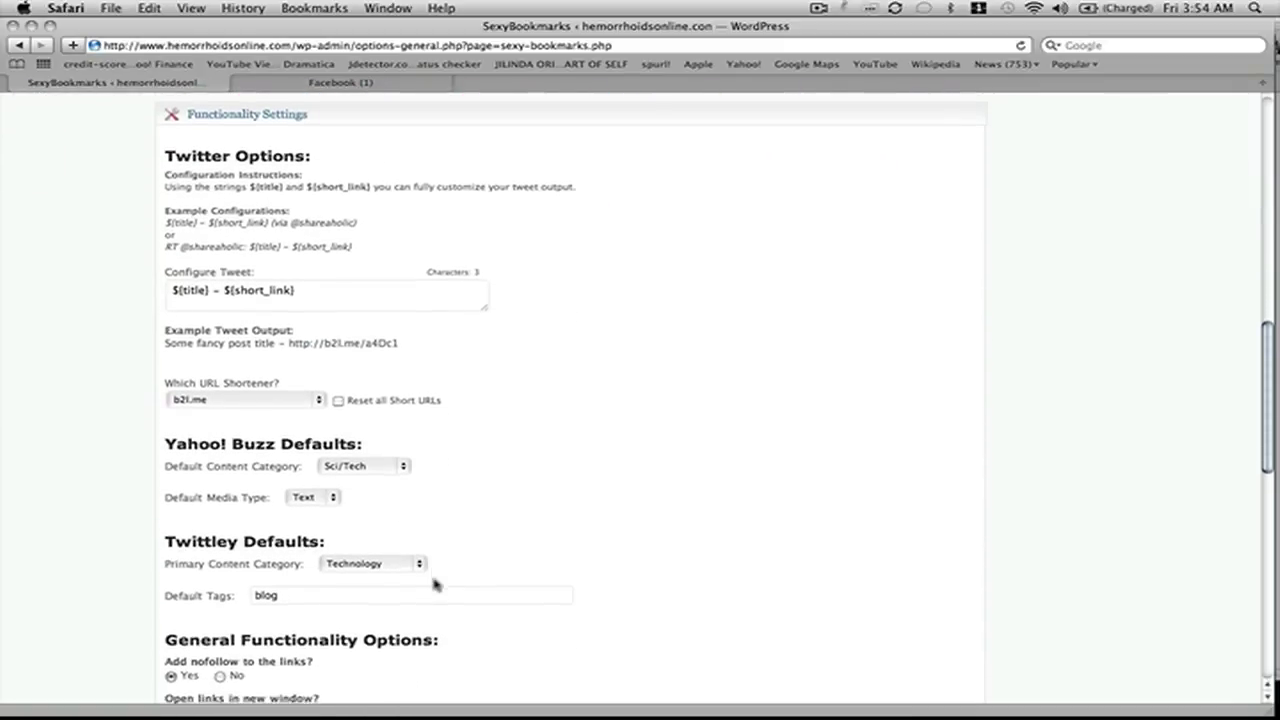
scroll(435, 590, "down", 6)
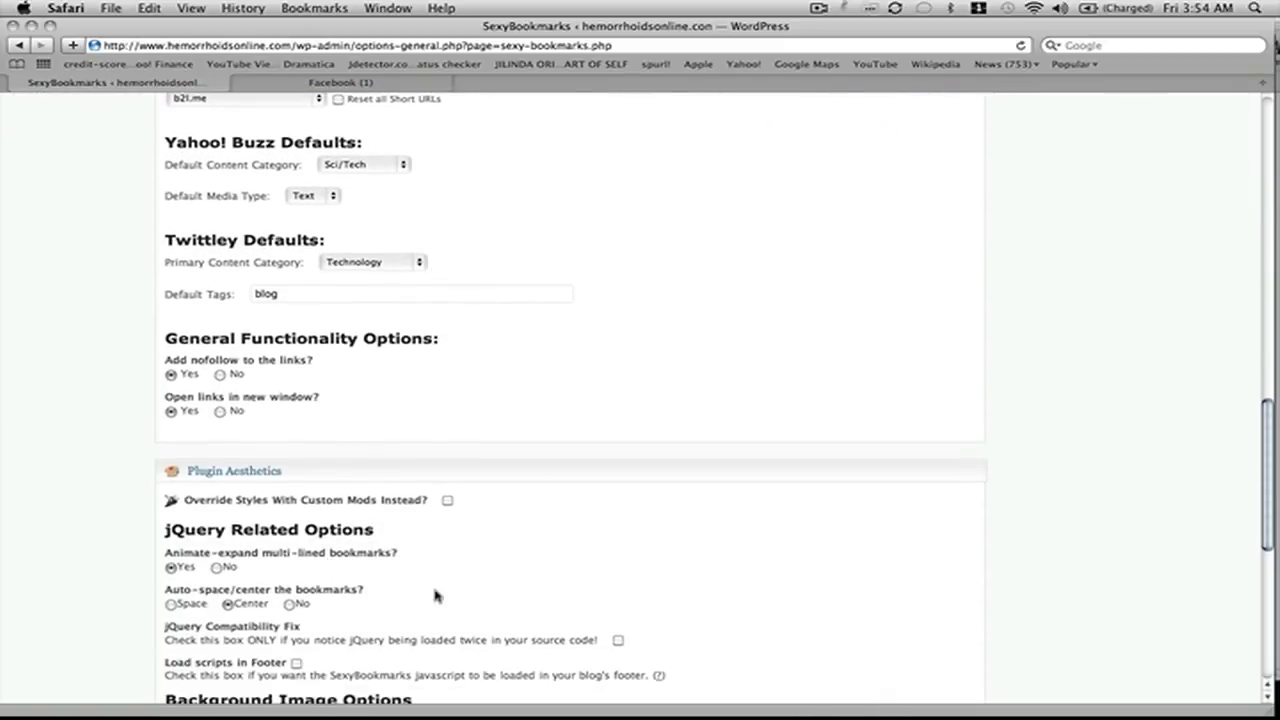
scroll(434, 594, "up", 5)
left_click(399, 376)
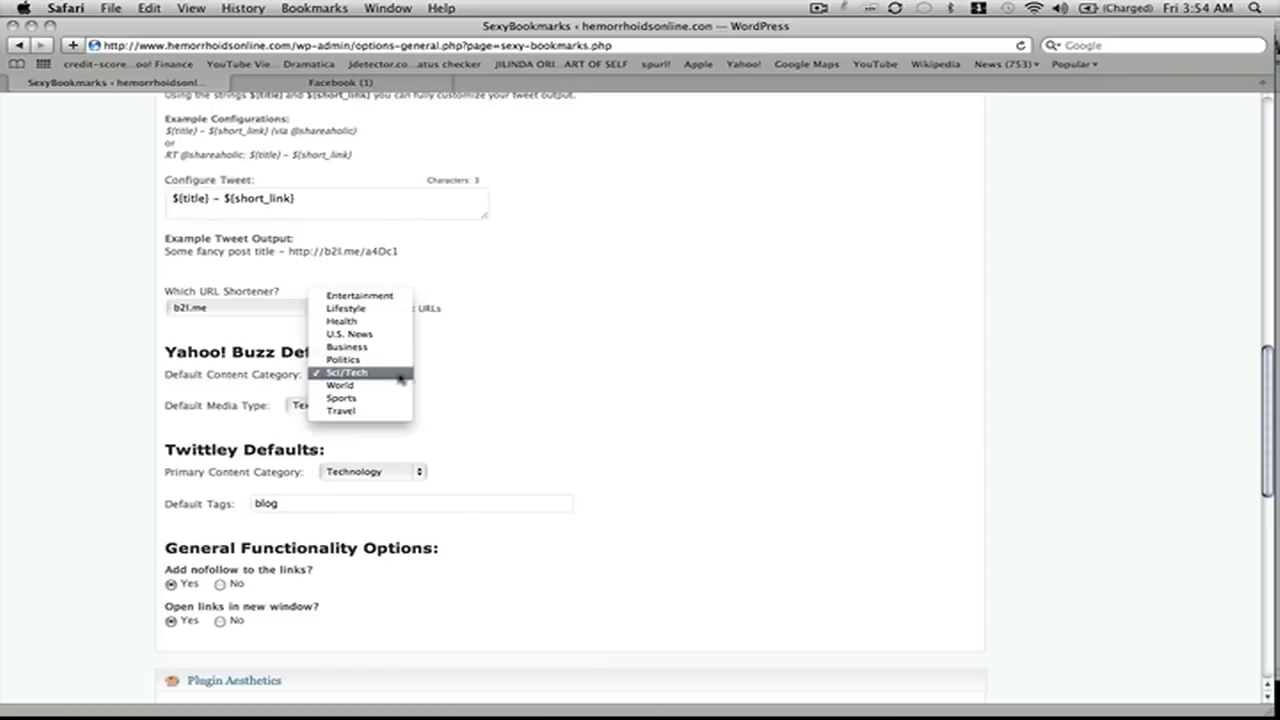
left_click(379, 325)
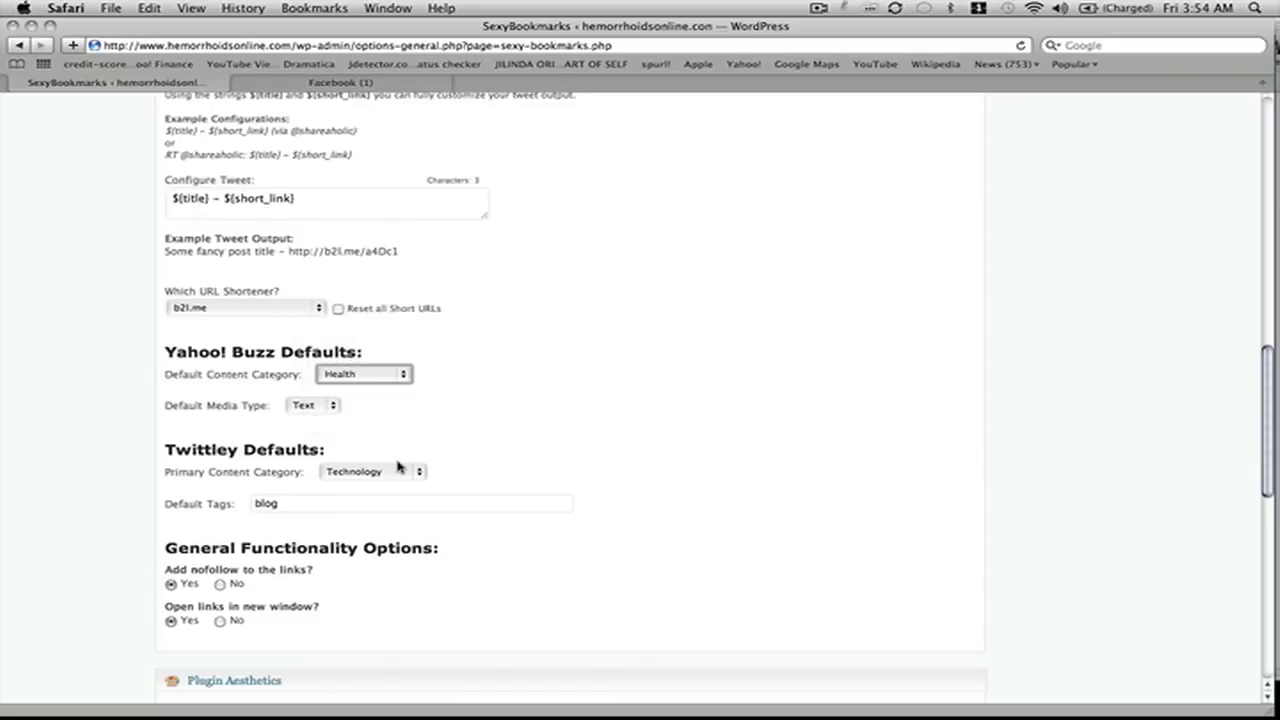
left_click(401, 473)
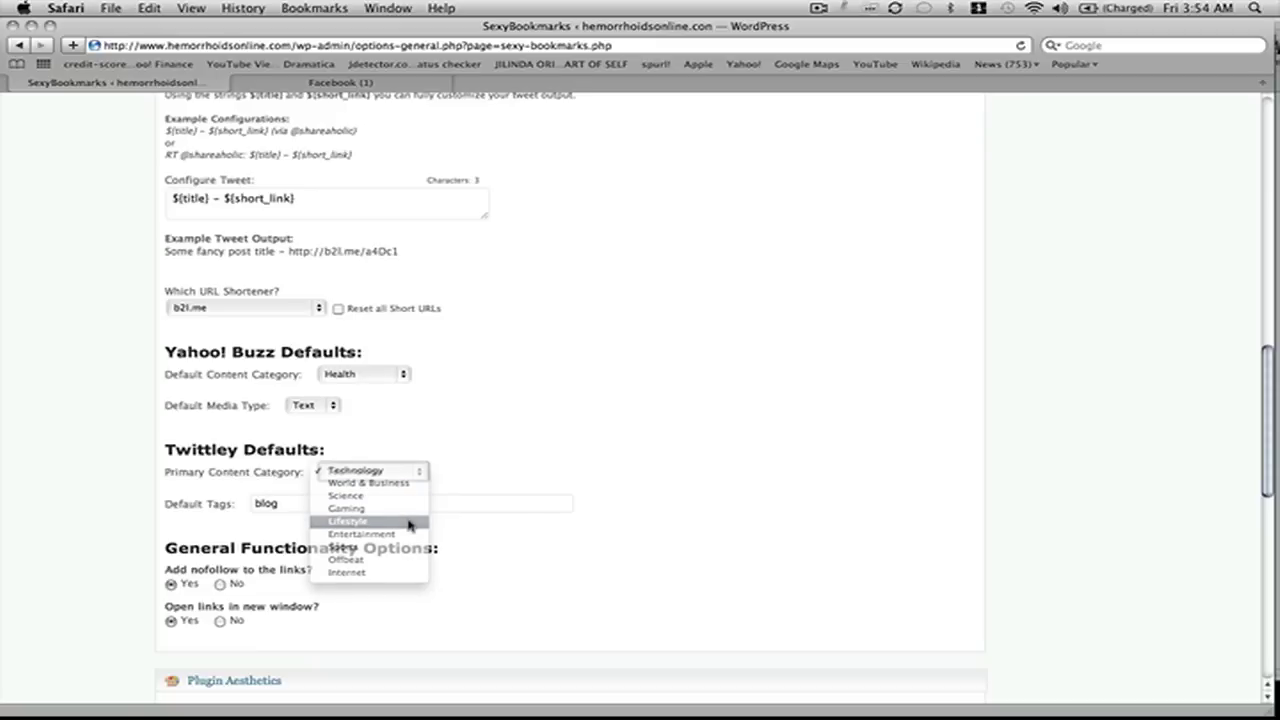
left_click(409, 522)
Choose the third background image and save the SexyBookmarks settings.
scroll(413, 570, "down", 5)
scroll(413, 570, "down", 3)
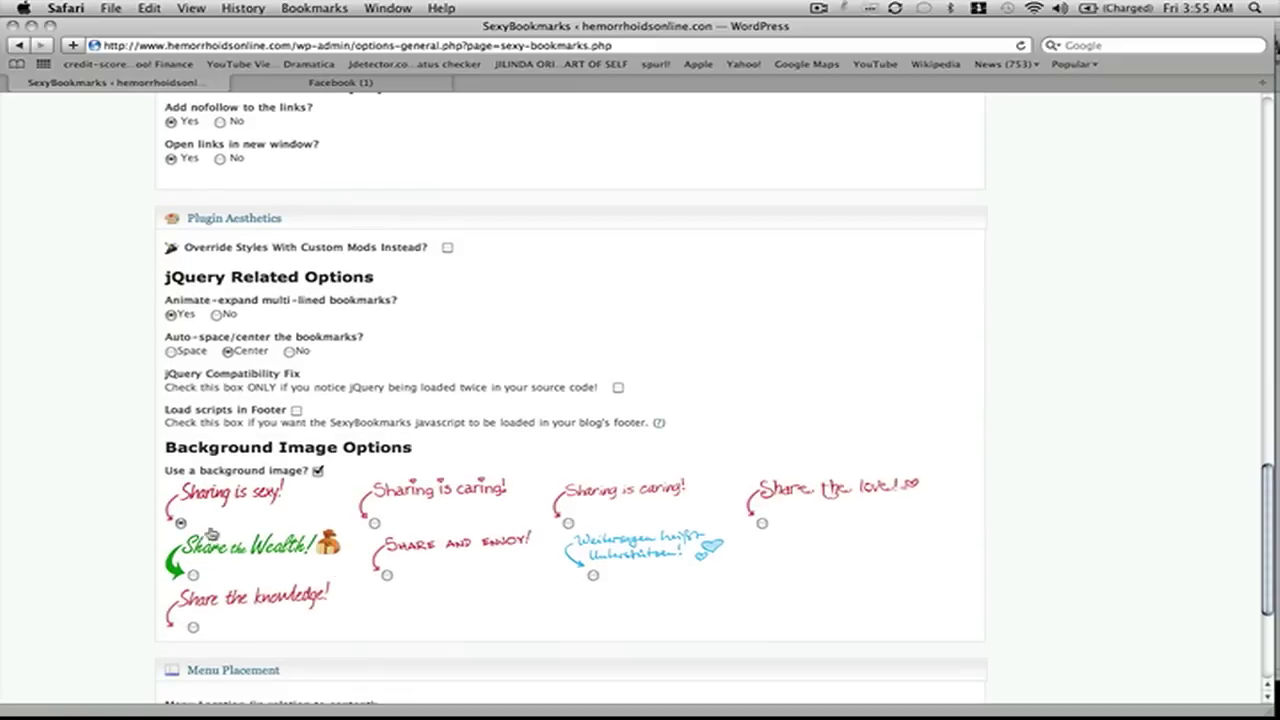
left_click(569, 523)
scroll(371, 606, "down", 4)
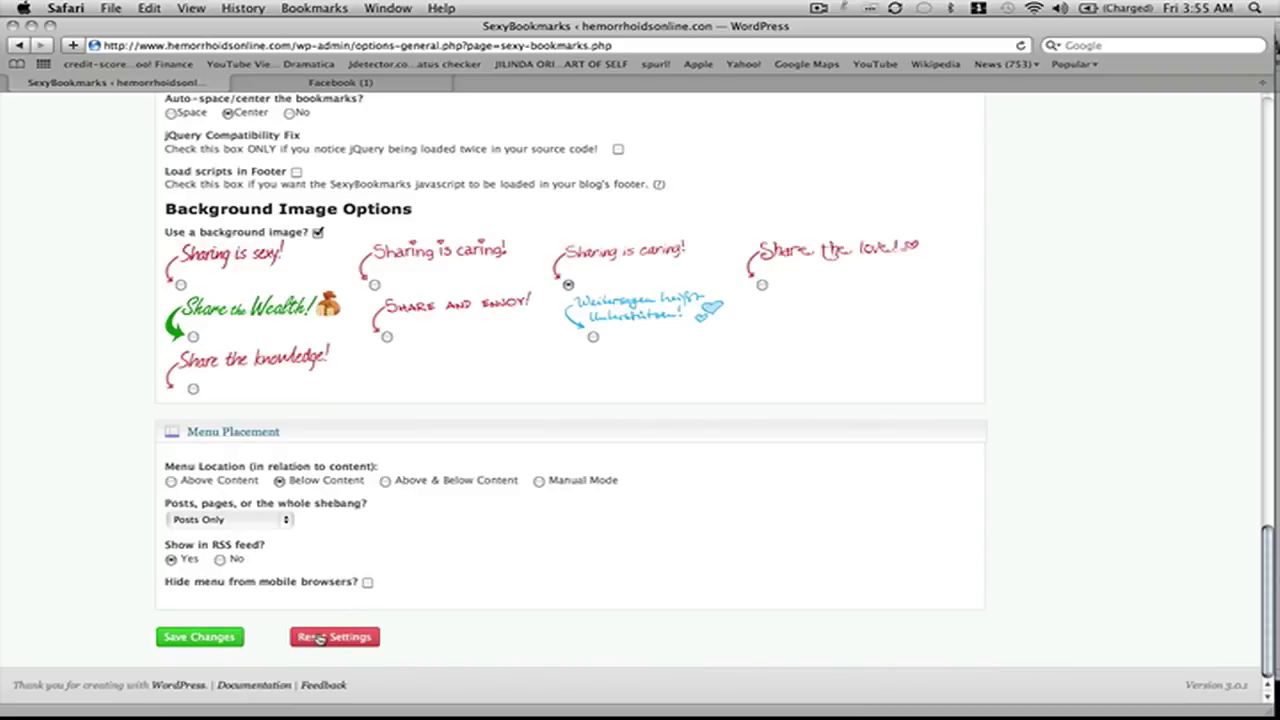
left_click(200, 636)
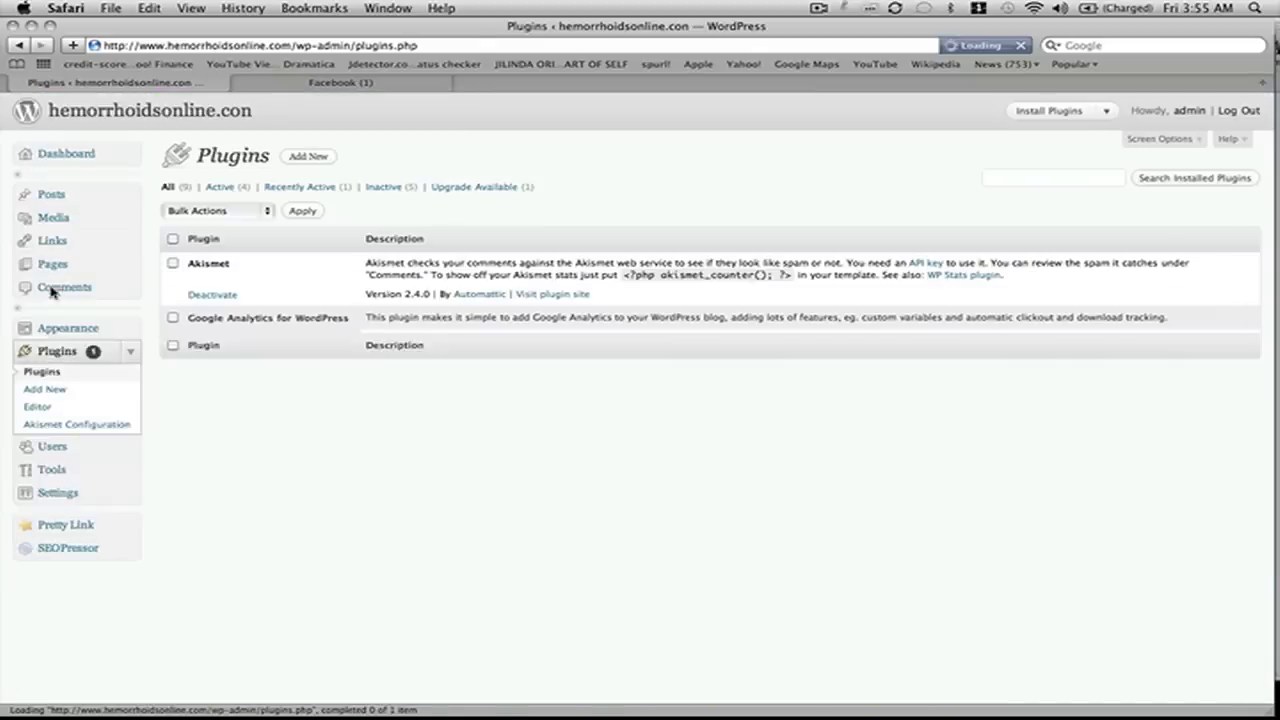
Activate WP Auto Tagger and WPtouch, bringing the active plugin count to six.
scroll(412, 306, "down", 3)
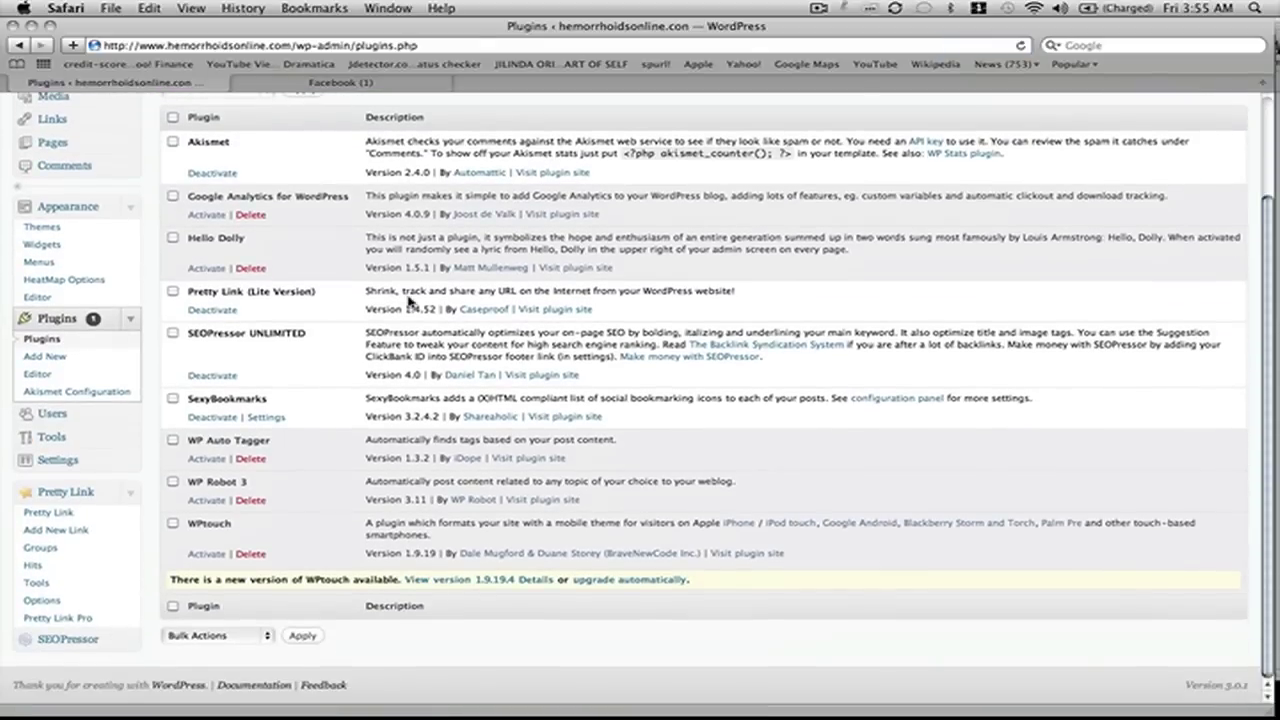
left_click(203, 459)
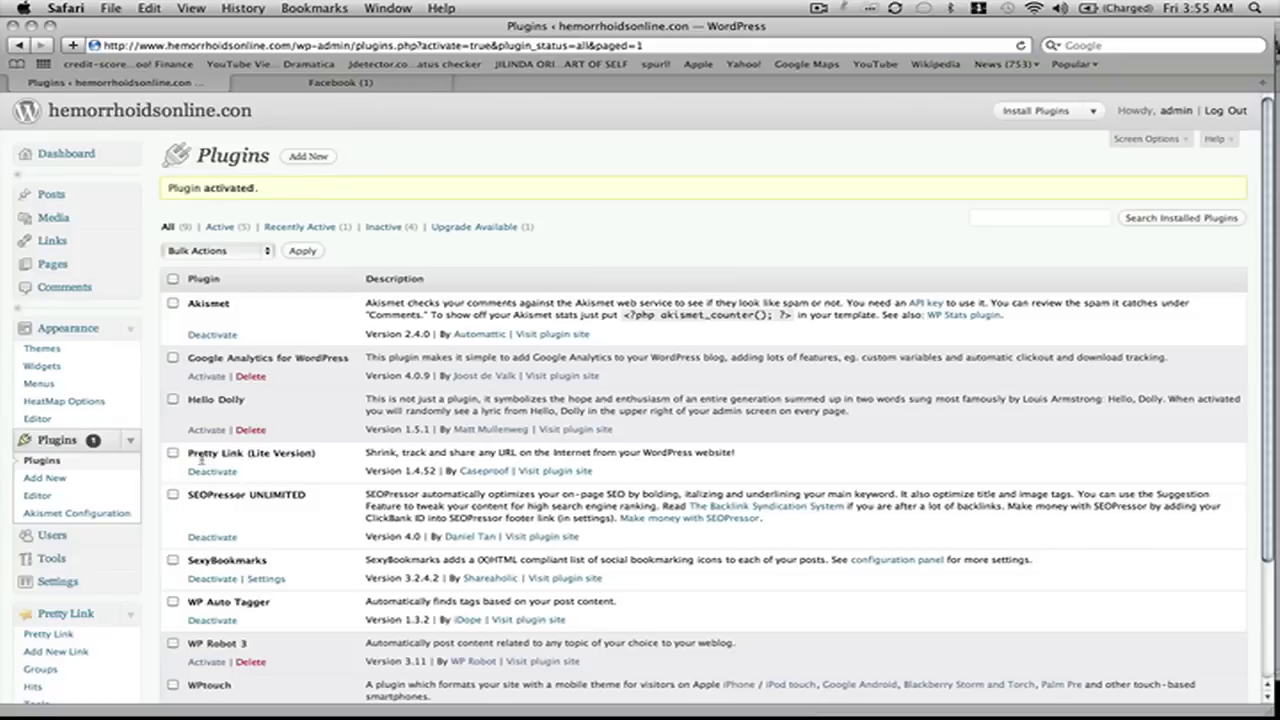
scroll(200, 458, "down", 4)
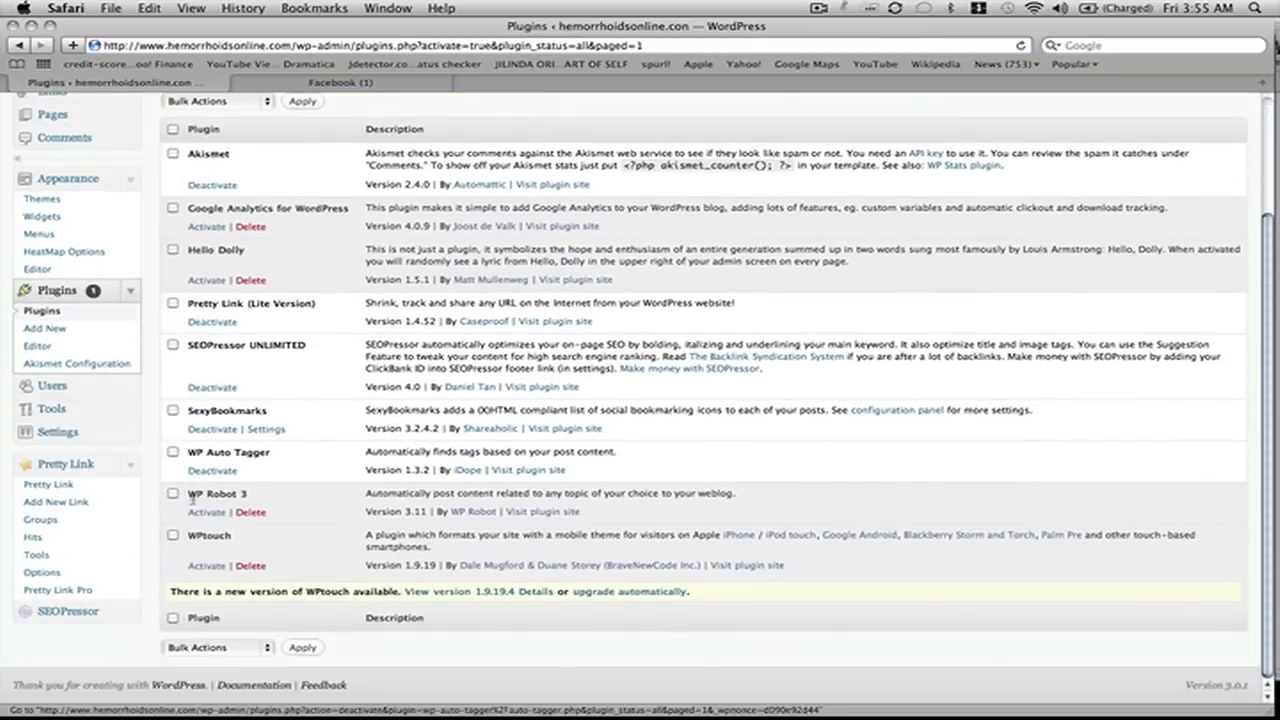
left_click(207, 567)
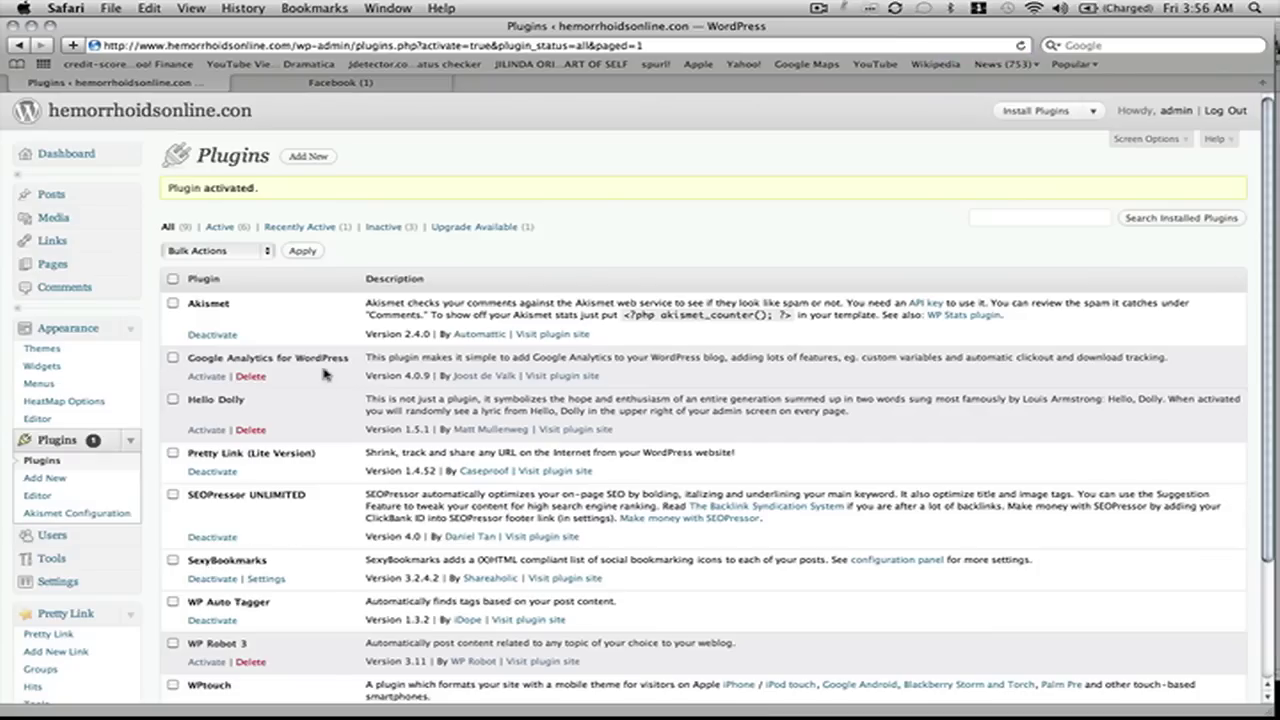
scroll(323, 373, "down", 3)
scroll(323, 373, "down", 1)
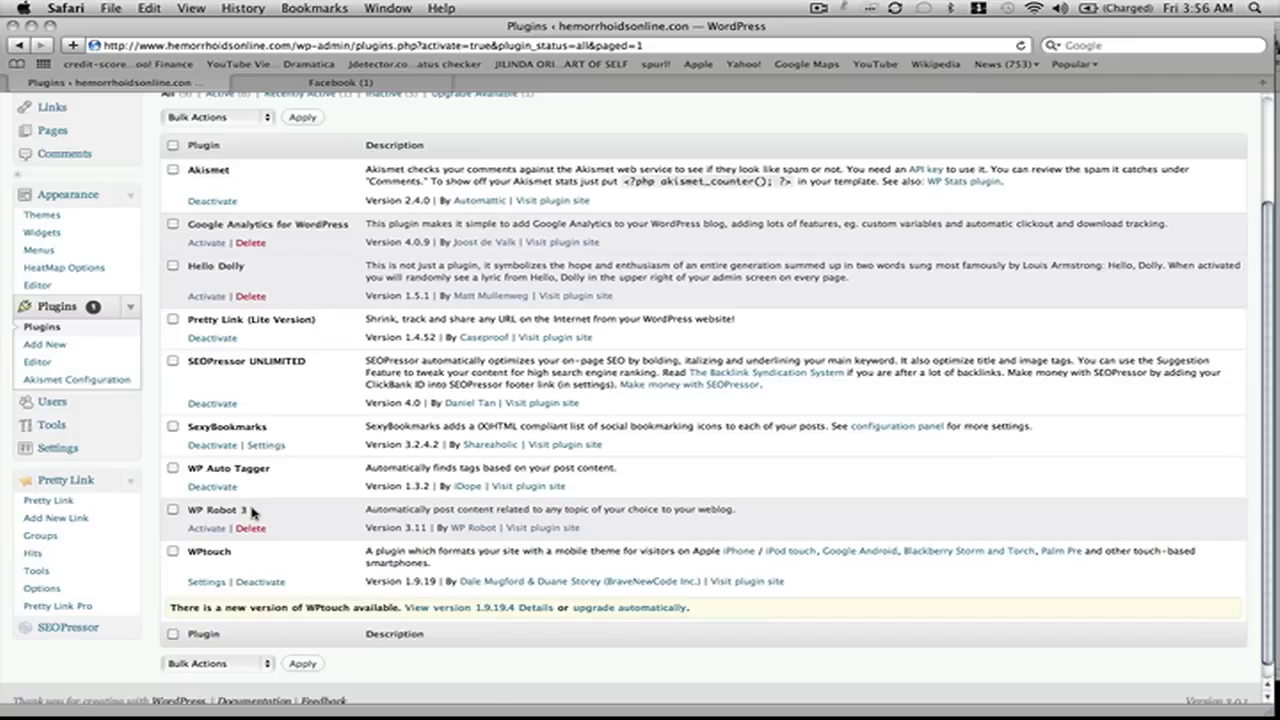
scroll(252, 512, "up", 2)
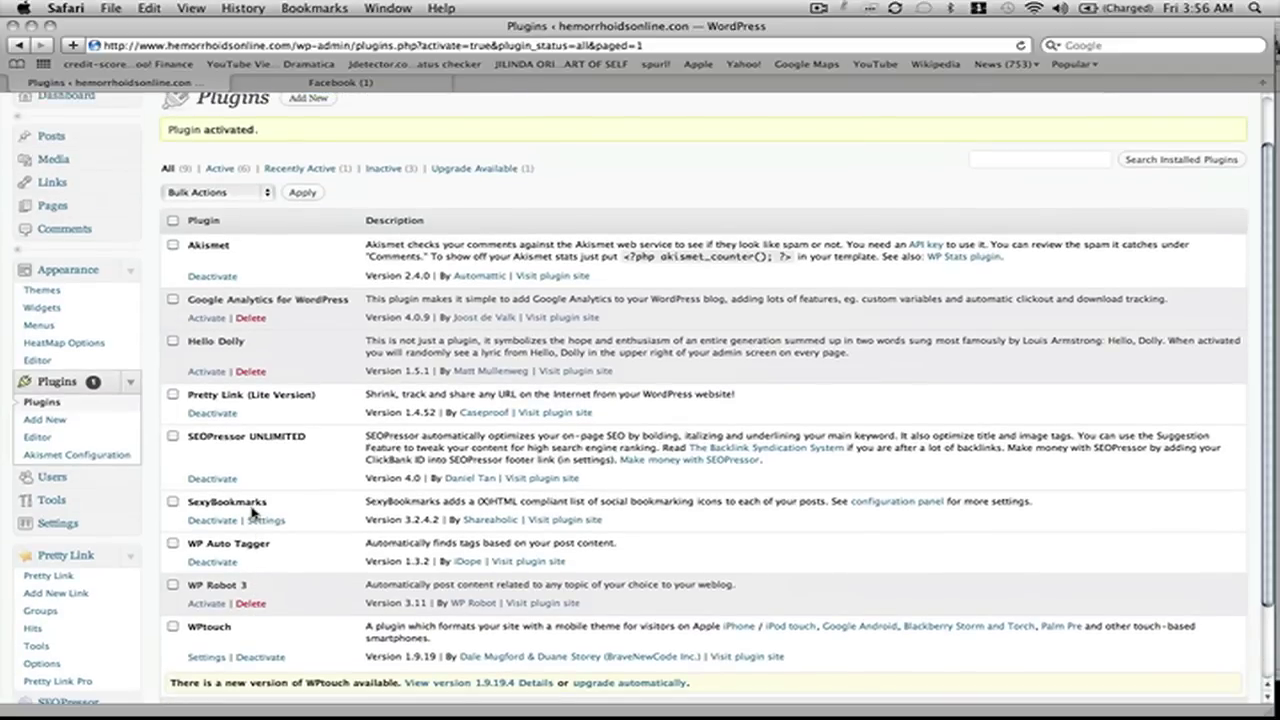
scroll(252, 512, "down", 2)
scroll(252, 512, "down", 1)
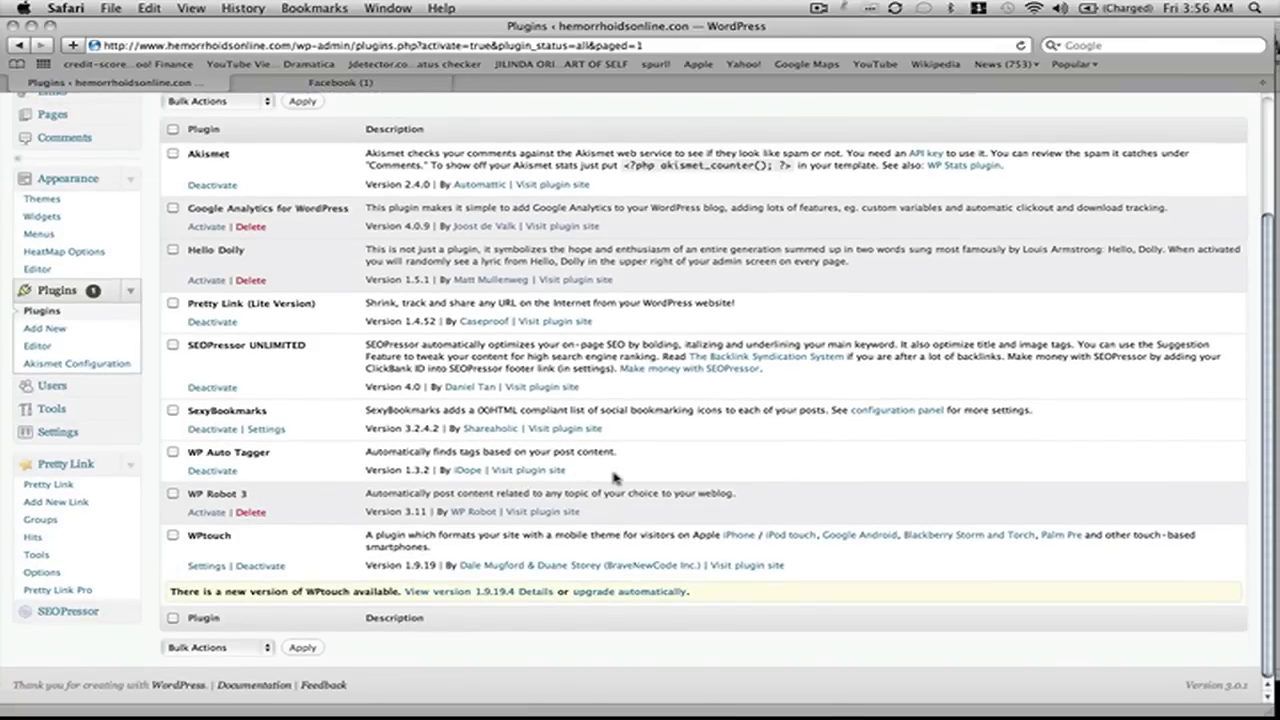
scroll(615, 478, "up", 3)
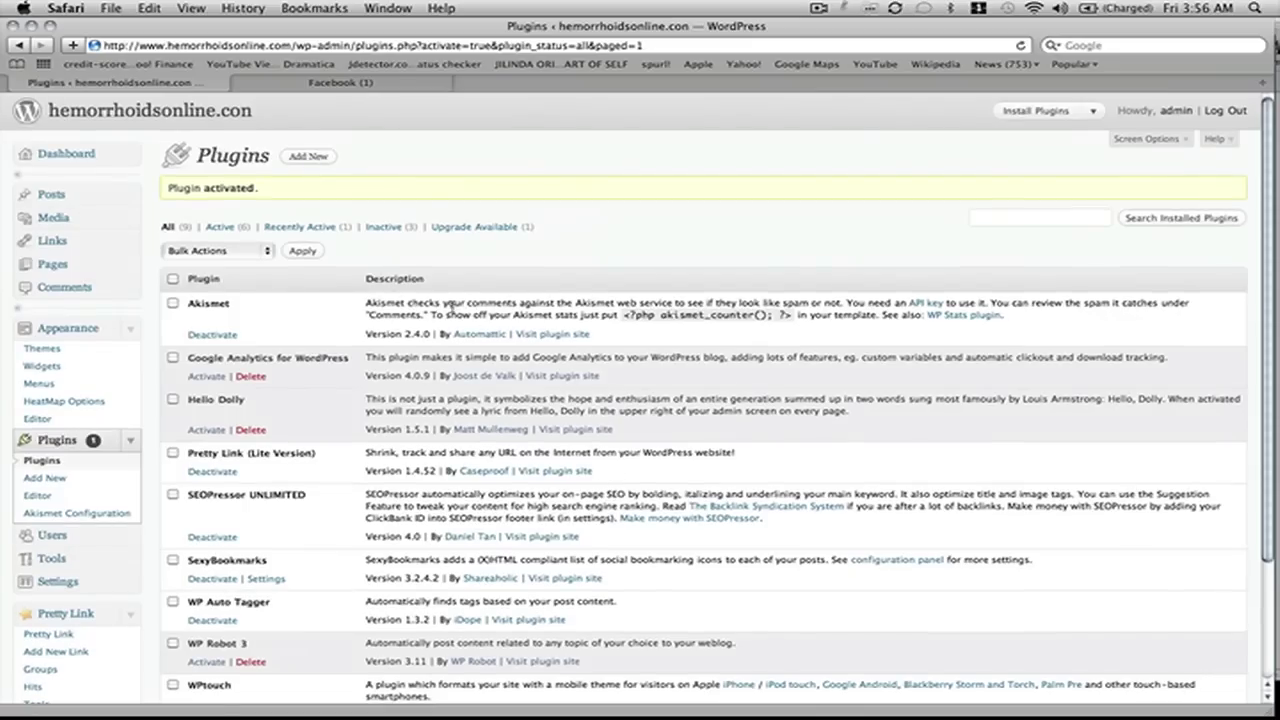